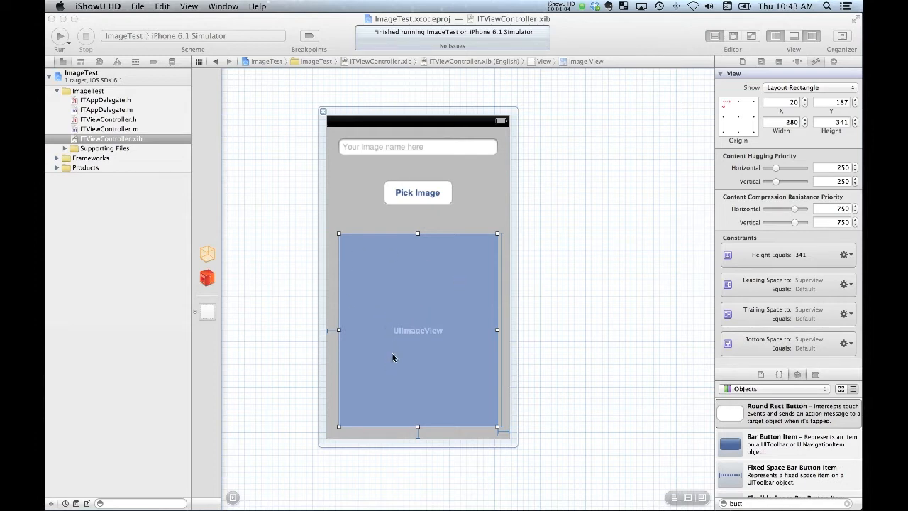
Run the ImageTest project on the iPhone 6.1 Simulator and move the simulator window away from the inspector side
left_click(557, 289)
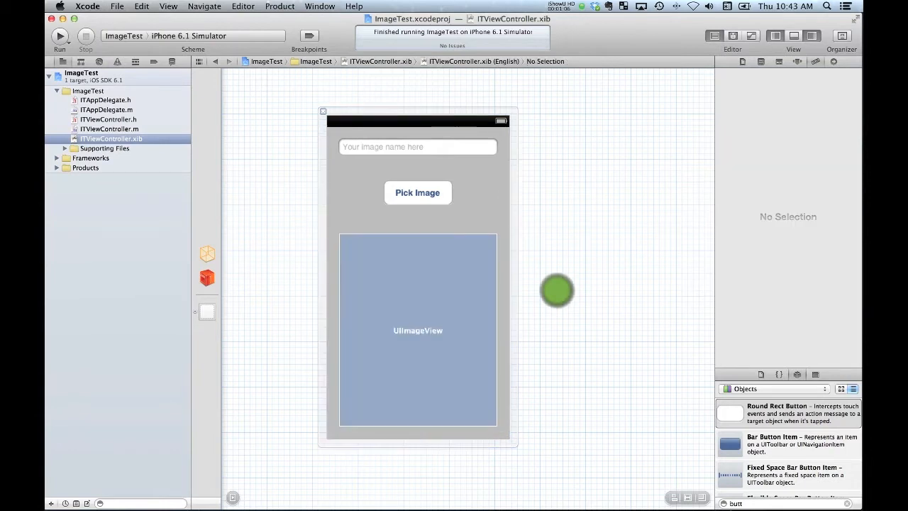
left_click(60, 38)
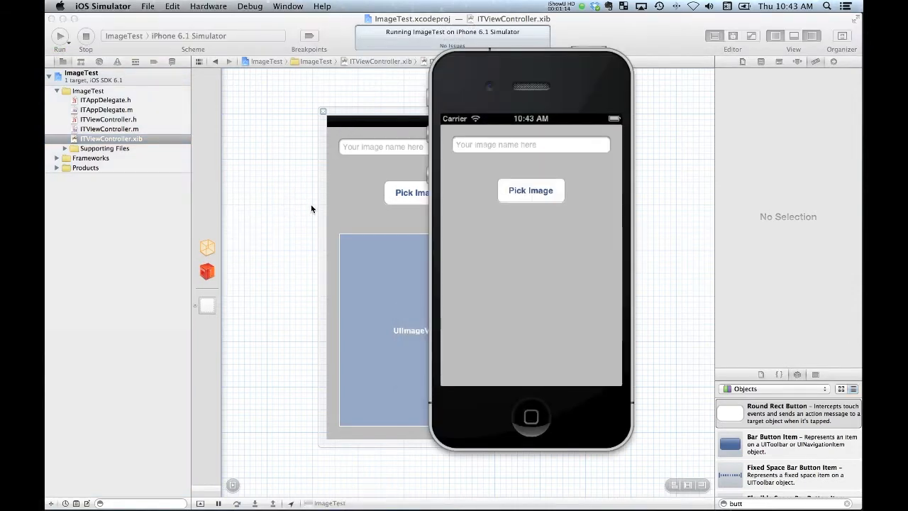
left_click_drag(579, 72, 507, 92)
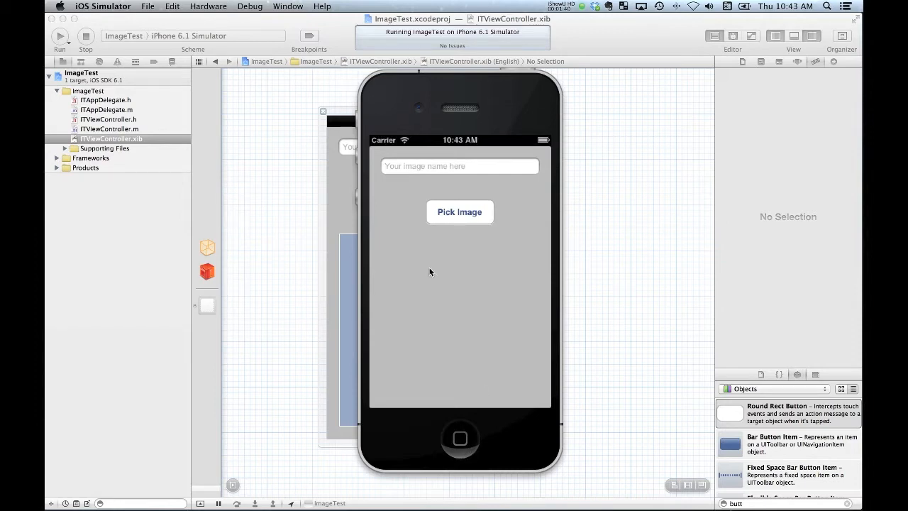
Show the simulator's list of recently used apps, dismiss it, and return to Xcode
double_click(461, 441)
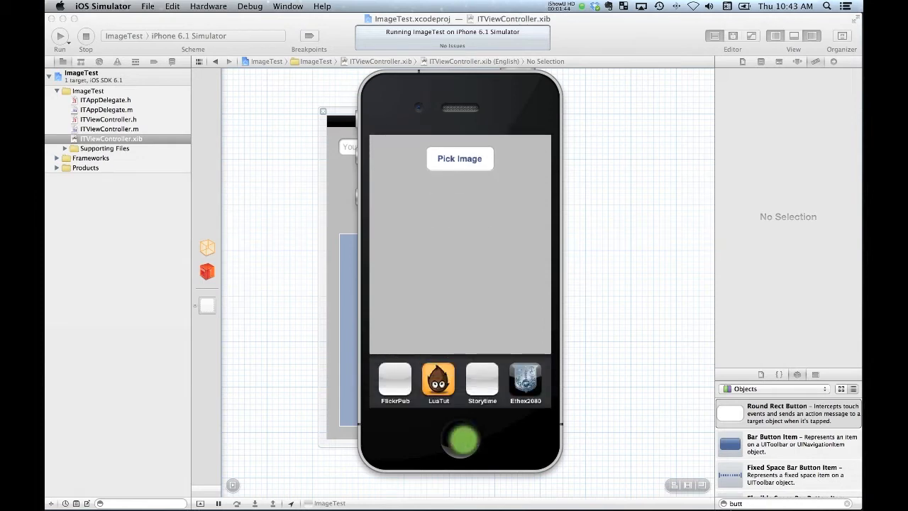
left_click(455, 443)
left_click(622, 365)
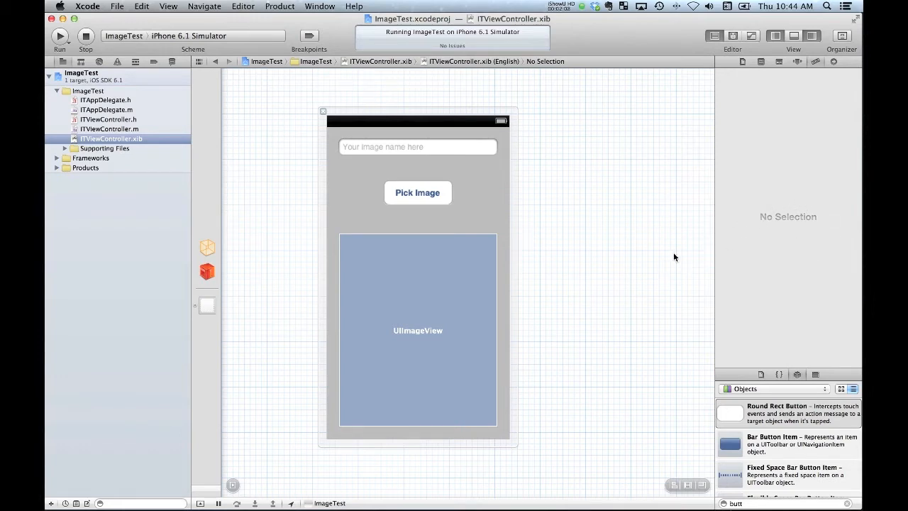
Open GIMP and select the UIImageView in Xcode to check its width and height
key("super+Tab")
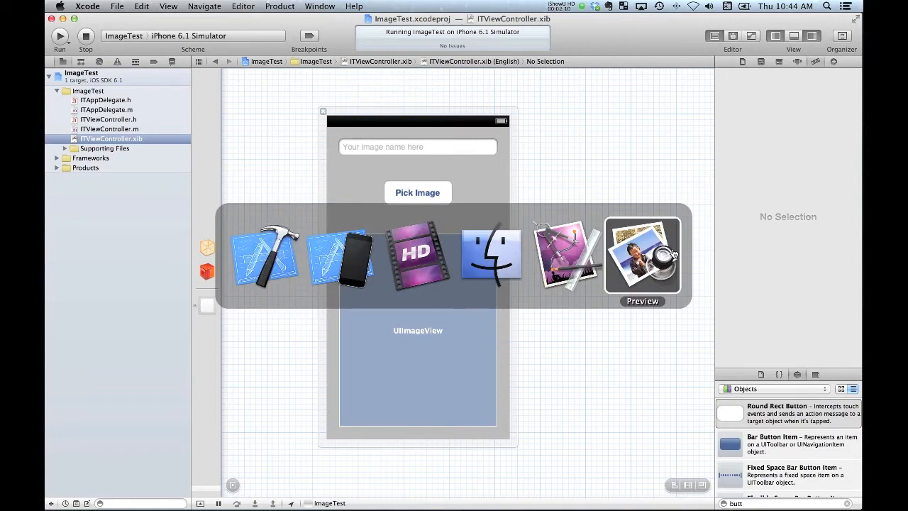
key("super+Tab")
key("super+Tab")
key("super+Tab")
key("super+Tab")
key("super+Tab")
key("super+Tab")
key("super+Tab")
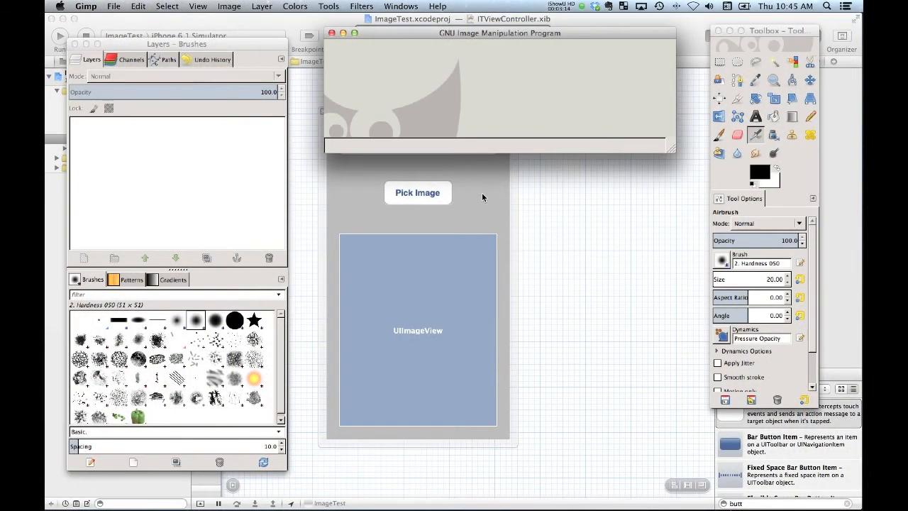
left_click(687, 31)
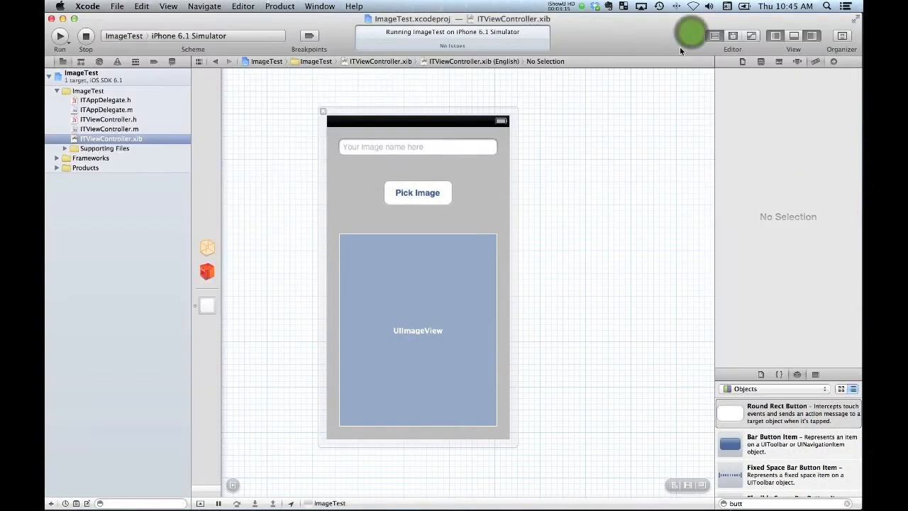
left_click(440, 307)
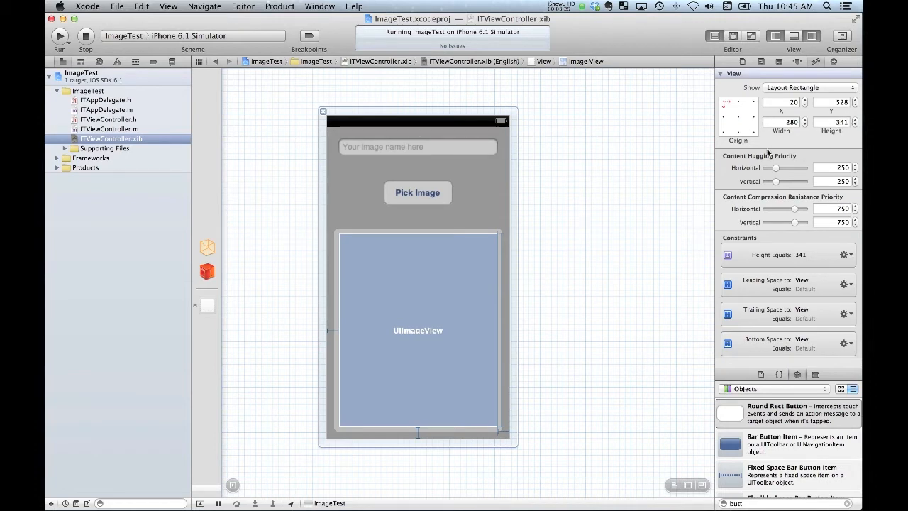
Switch to GIMP, start a new image, and arrange the dialog and toolbox so Xcode's size values stay visible
key("super+Tab")
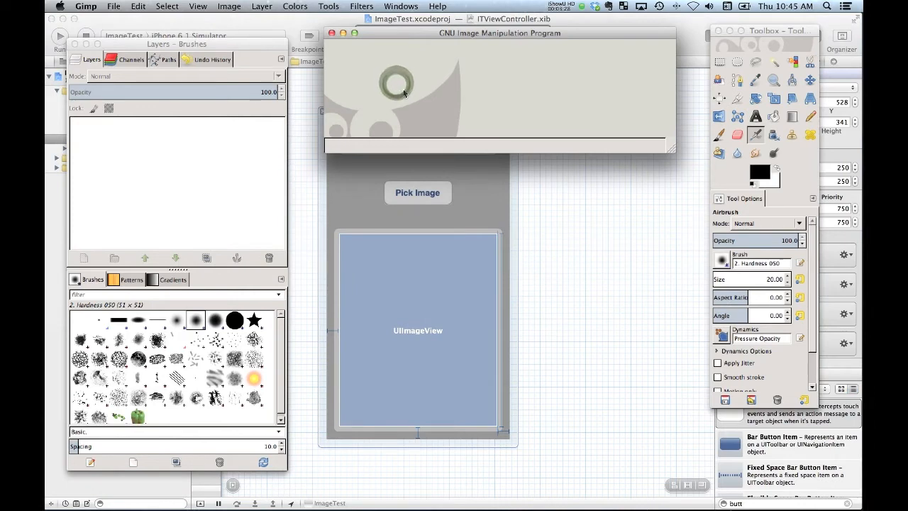
right_click(405, 93)
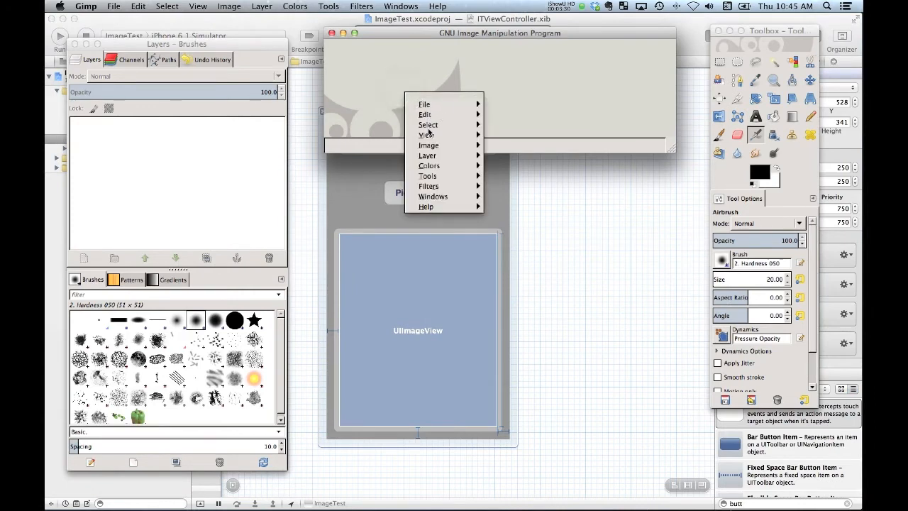
mouse_move(427, 107)
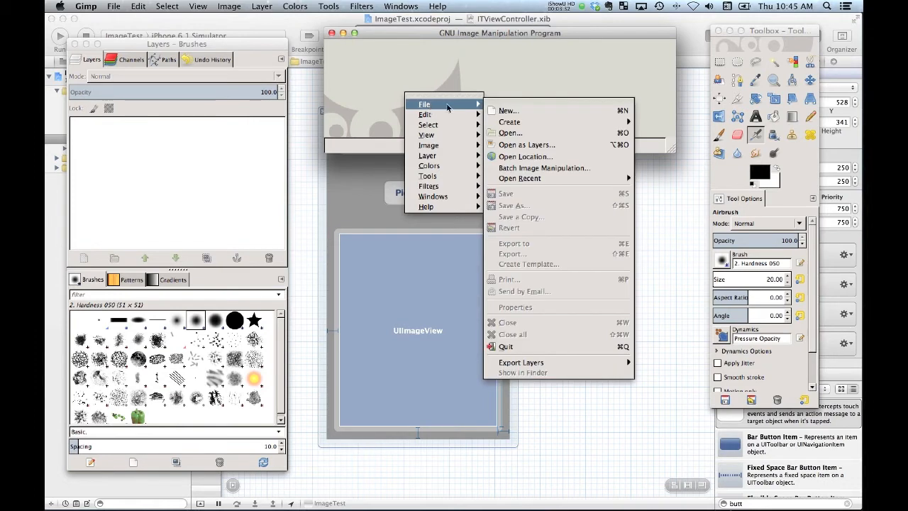
left_click(508, 111)
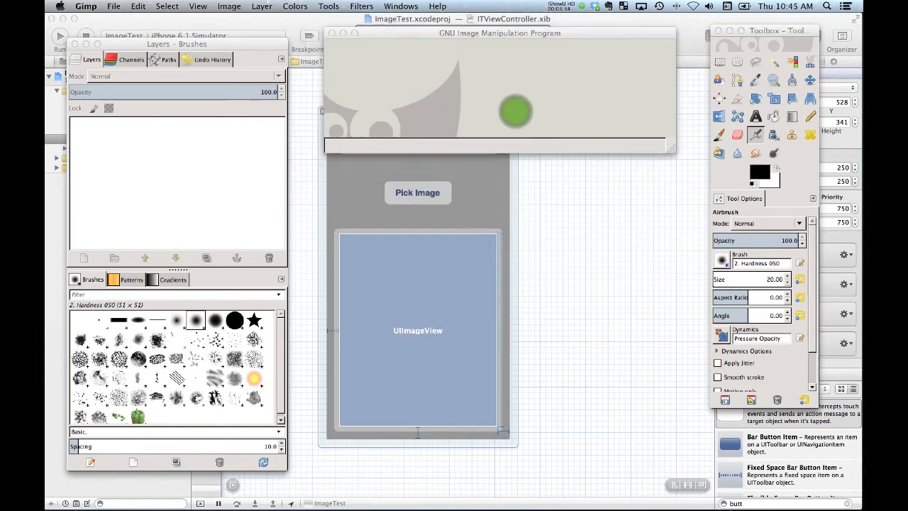
left_click_drag(758, 159, 591, 229)
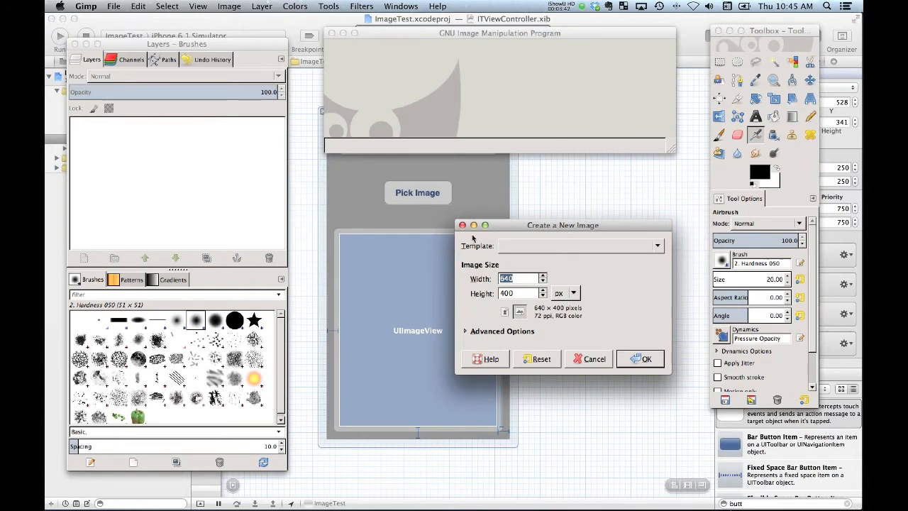
left_click_drag(781, 33, 789, 155)
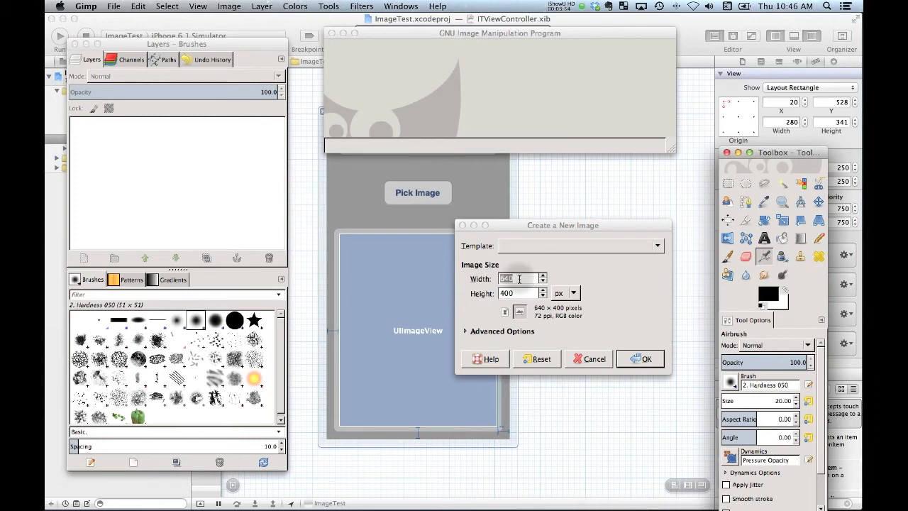
Create the new image with a width of 280 px and a height of 341 px
left_click(522, 279)
type("28")
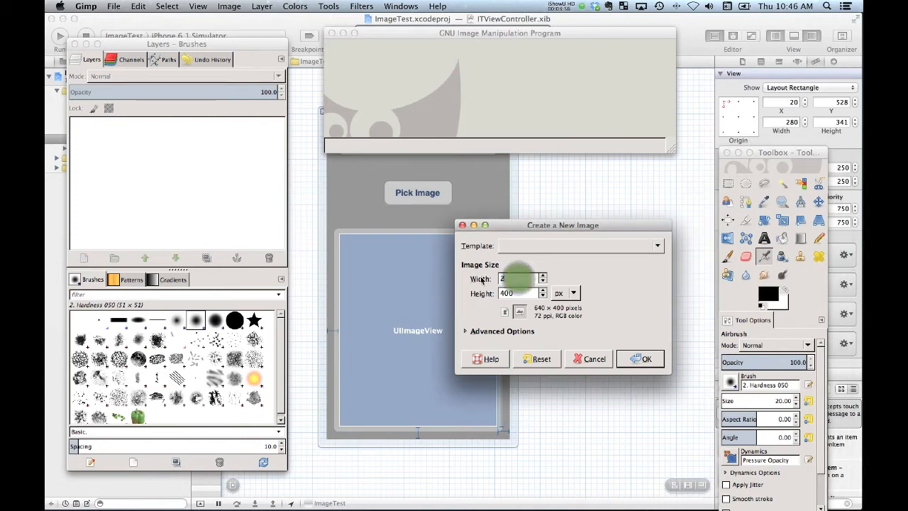
type("0")
left_click(518, 292)
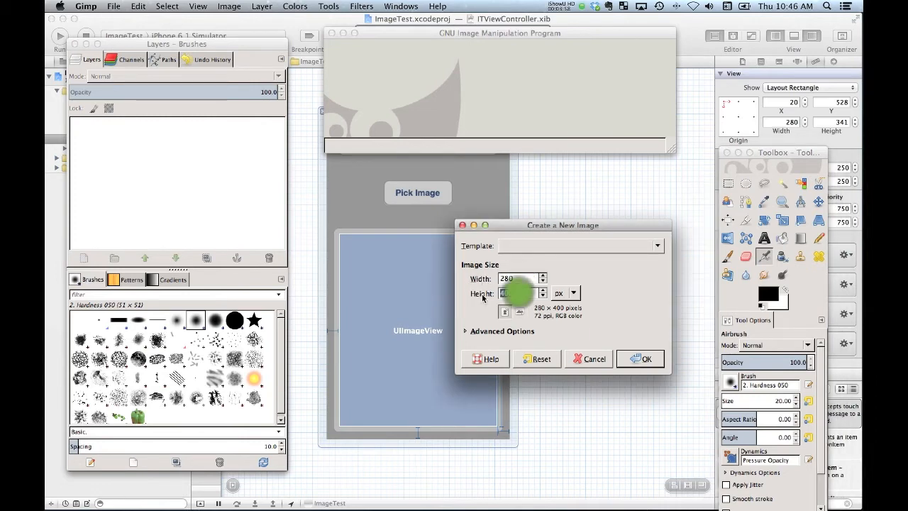
type("341")
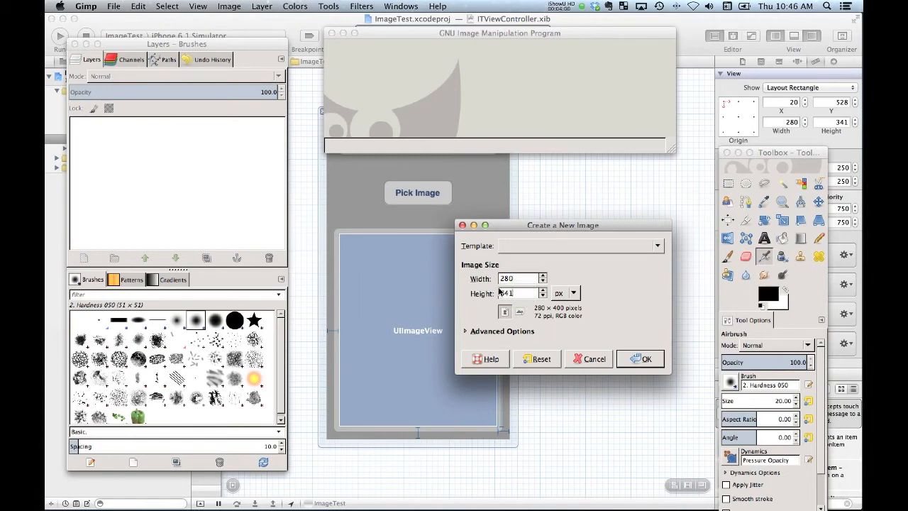
left_click(644, 358)
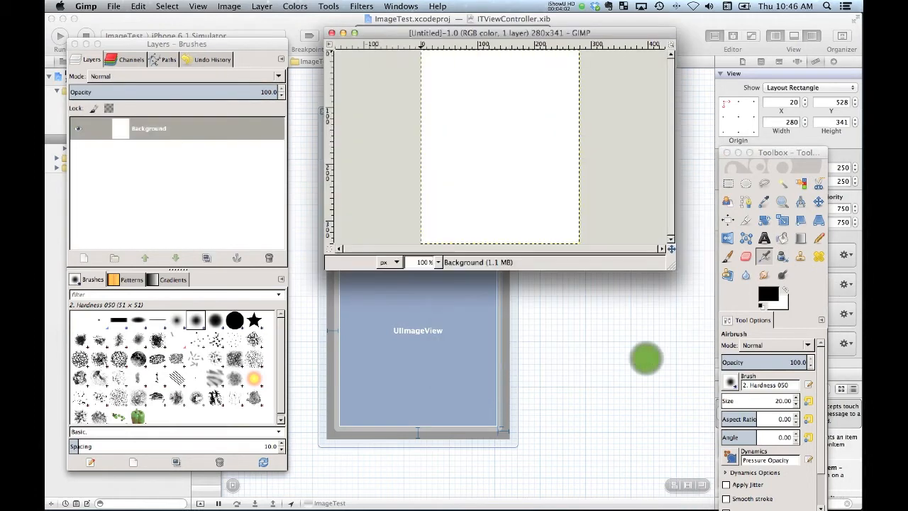
Activate the Move tool, reposition the new image's window and enlarge it to show space around the whole canvas
key("m")
left_click_drag(600, 32, 595, 121)
left_click(658, 357)
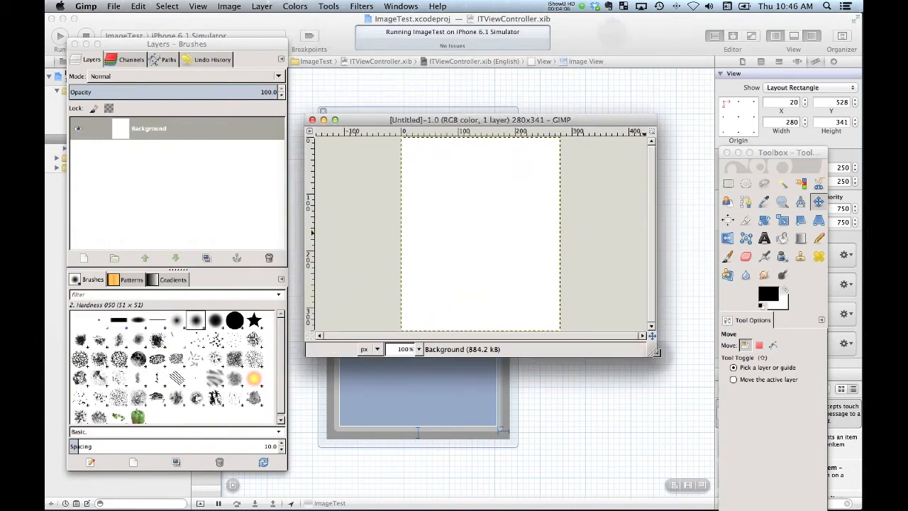
key("super+Tab")
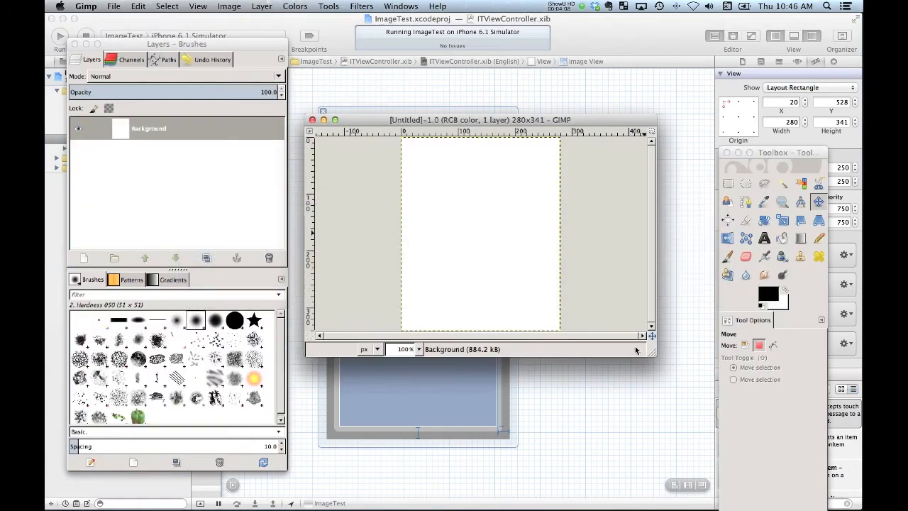
left_click_drag(591, 120, 595, 105)
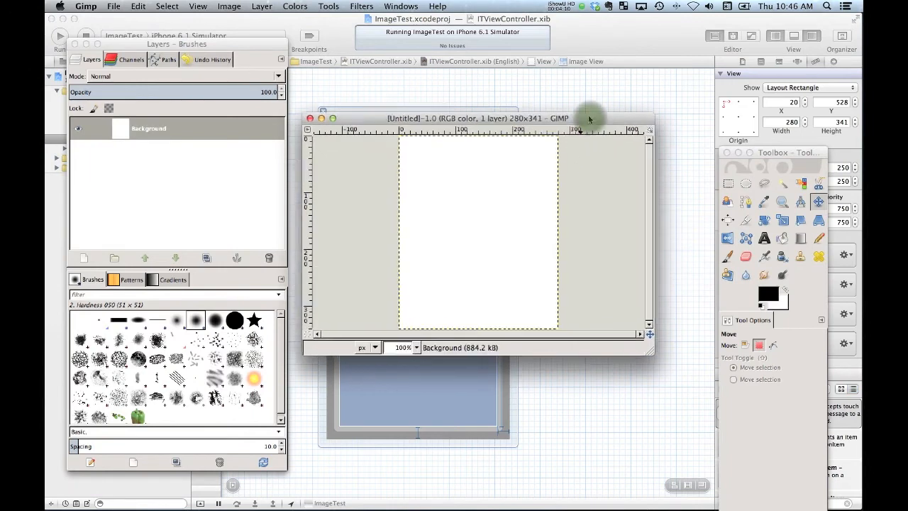
left_click_drag(654, 339, 690, 405)
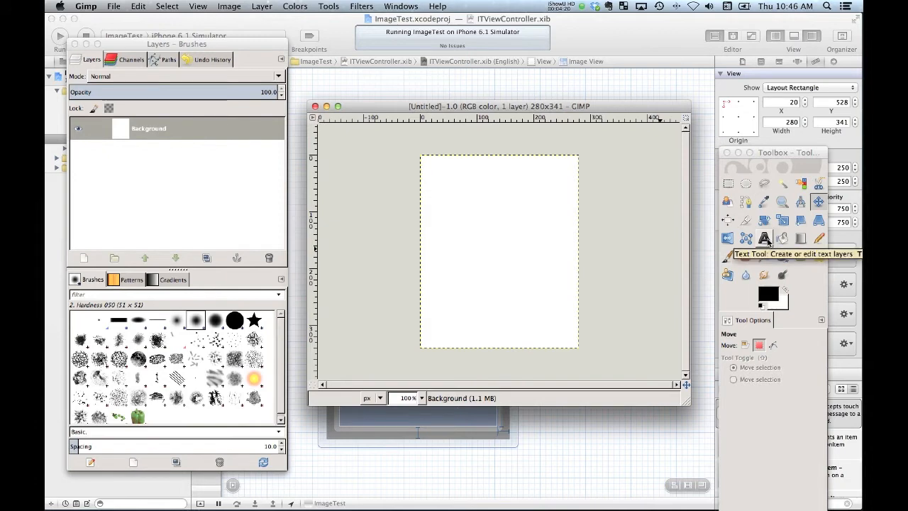
Add the text "Your Image Here" to the upper half of the white canvas with the Text tool
left_click(765, 239)
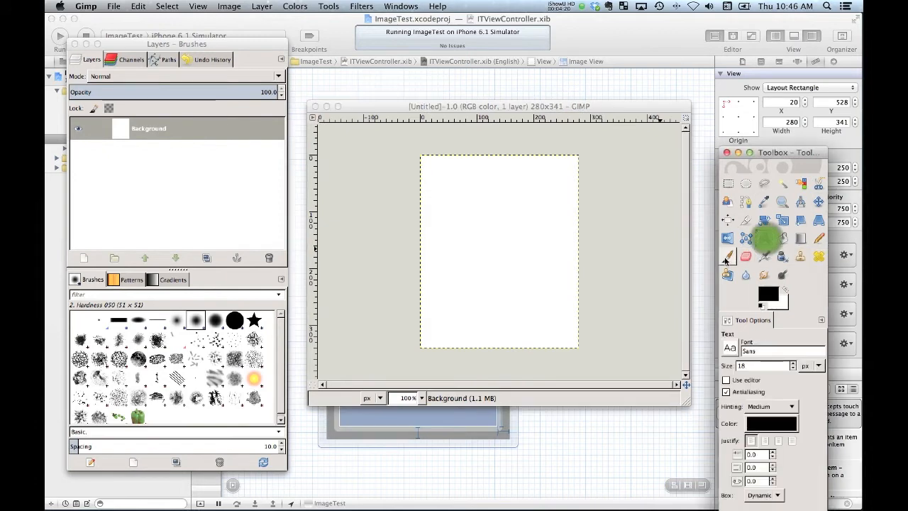
left_click(457, 224)
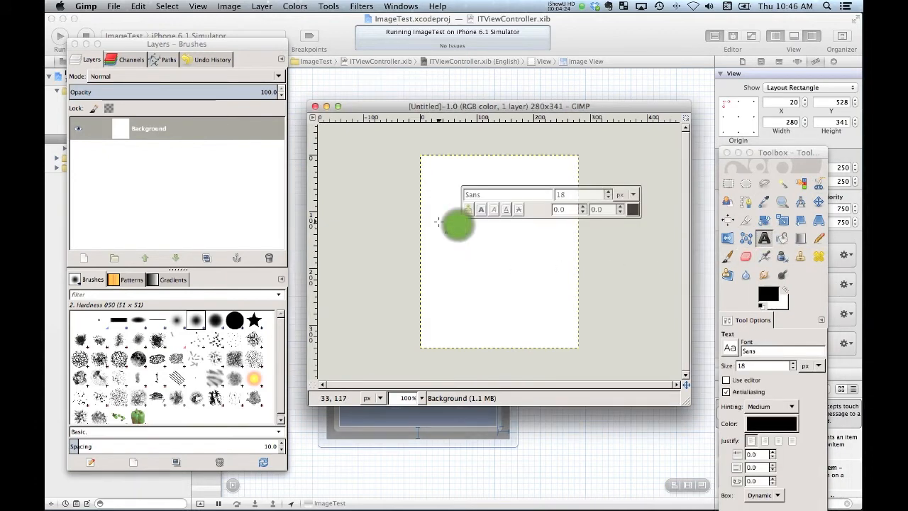
key("a")
key("t")
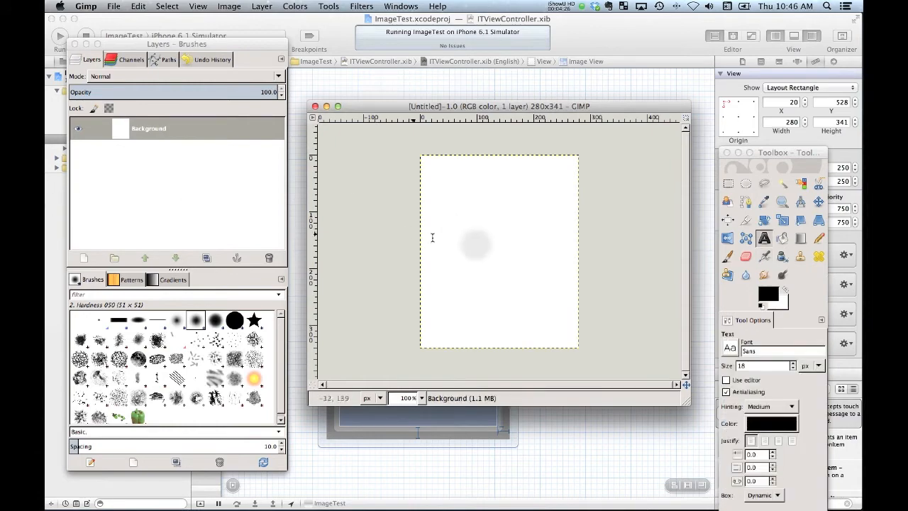
left_click(475, 245)
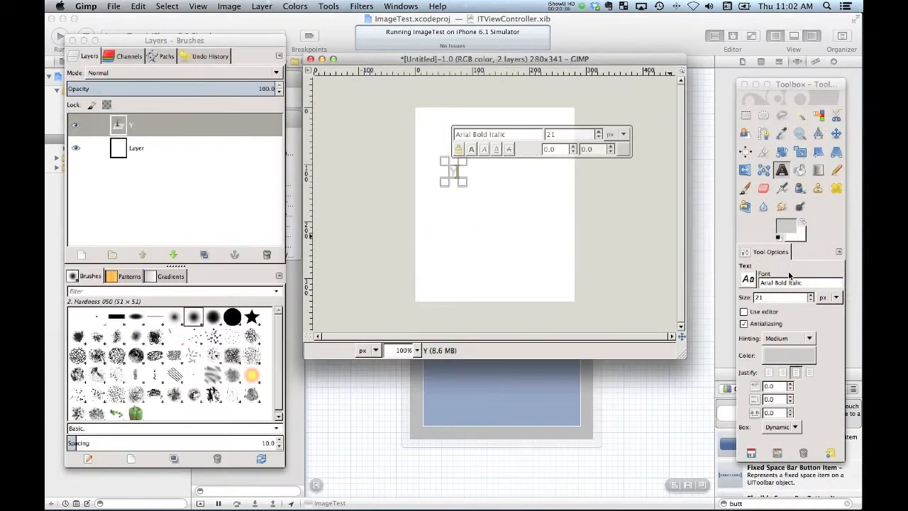
type("our")
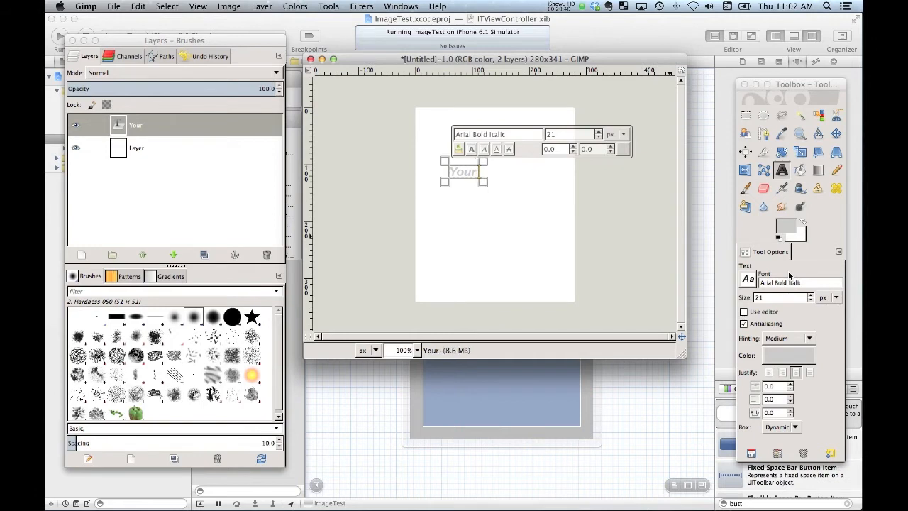
type(" Image")
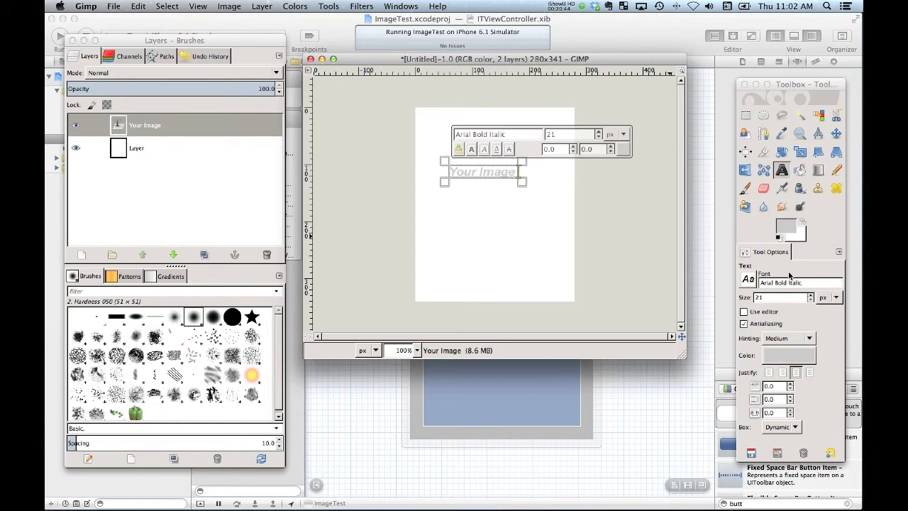
type(" Here")
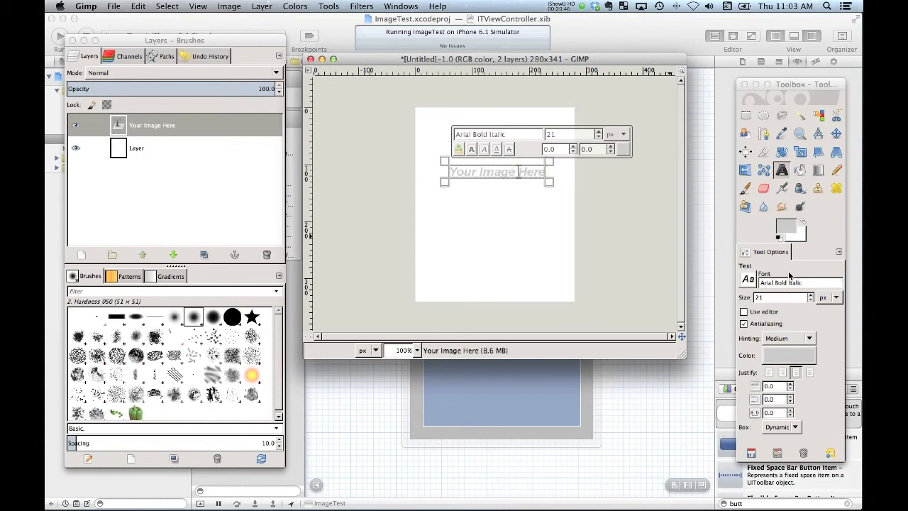
Break the text into three lines with one word each, replacing the spaces between the words
key("BackSpace")
key("Return")
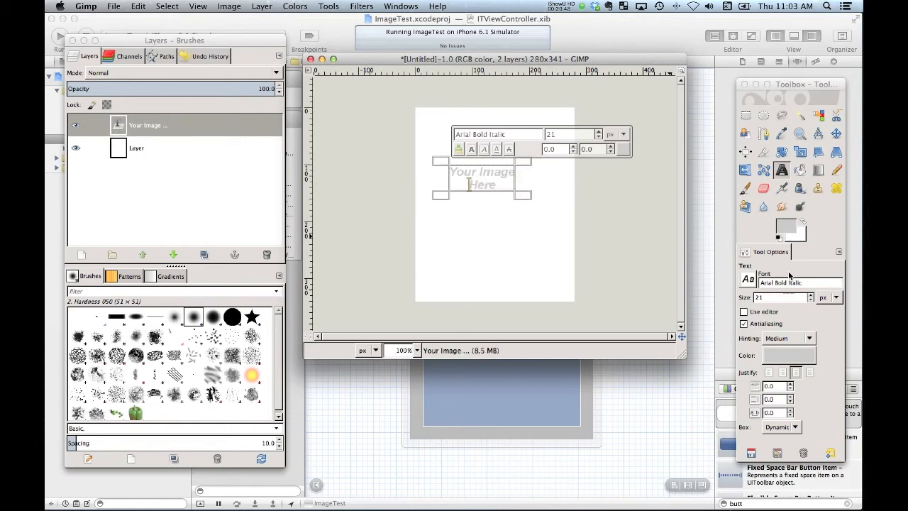
key("BackSpace")
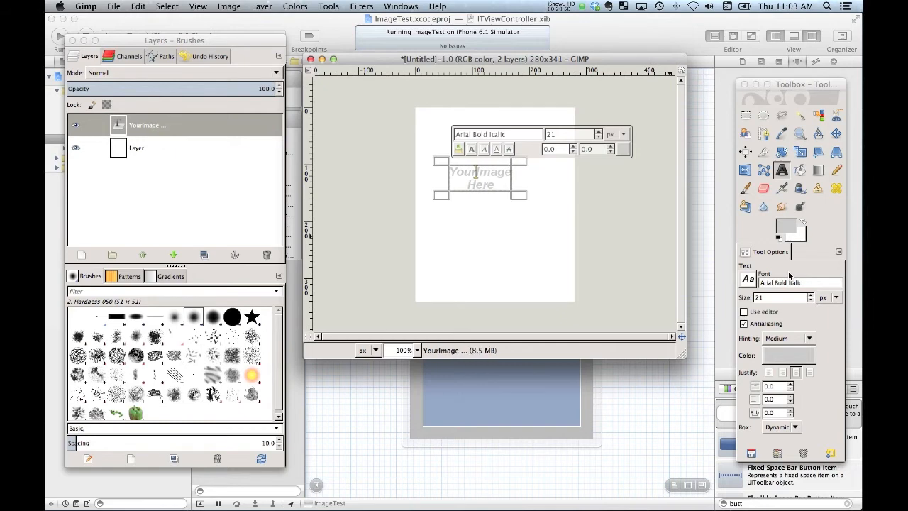
key("Return")
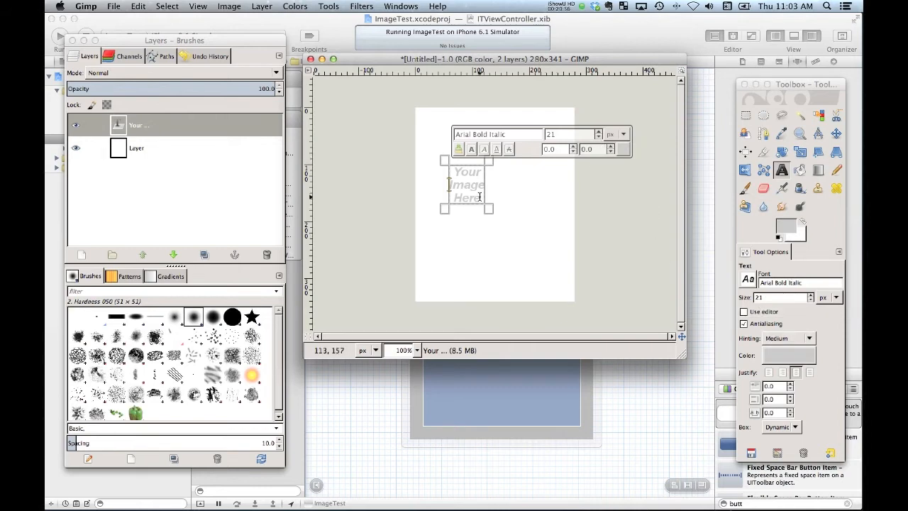
Select all three lines of the text and raise the font size to 58 px
left_click_drag(479, 202, 444, 167)
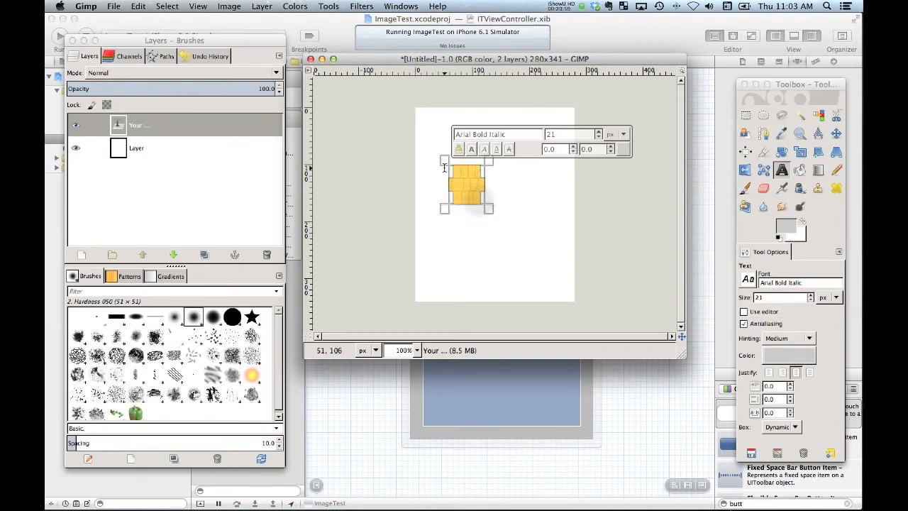
left_click(599, 132)
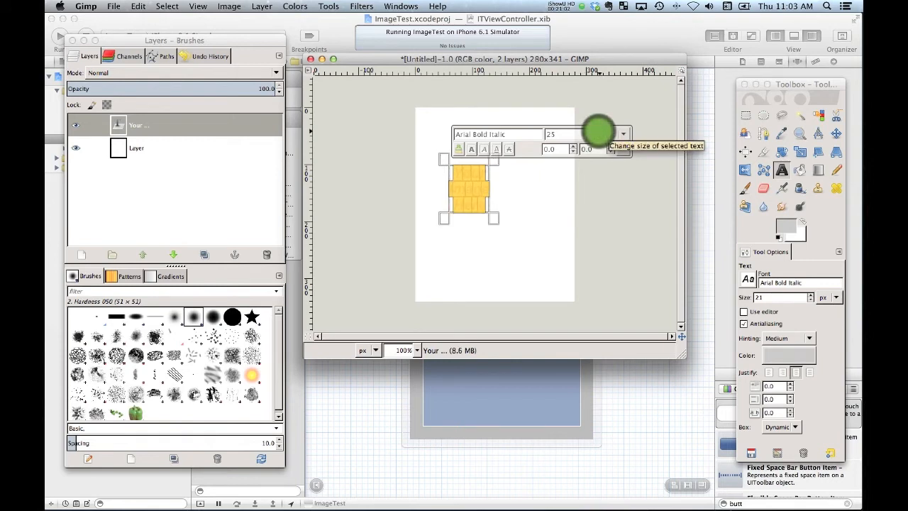
left_click(600, 132)
left_click(599, 132)
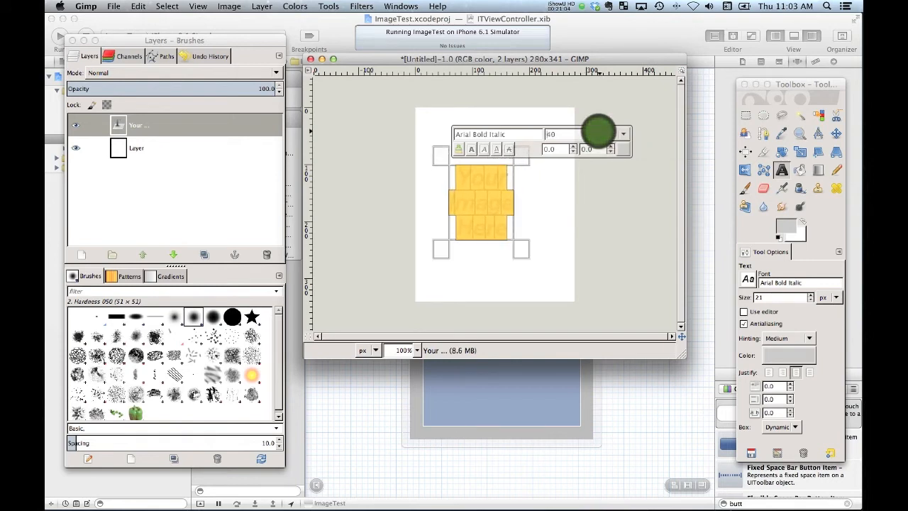
left_click(599, 132)
left_click(600, 132)
left_click(600, 132)
left_click(600, 132)
left_click(599, 132)
left_click(599, 131)
left_click(600, 132)
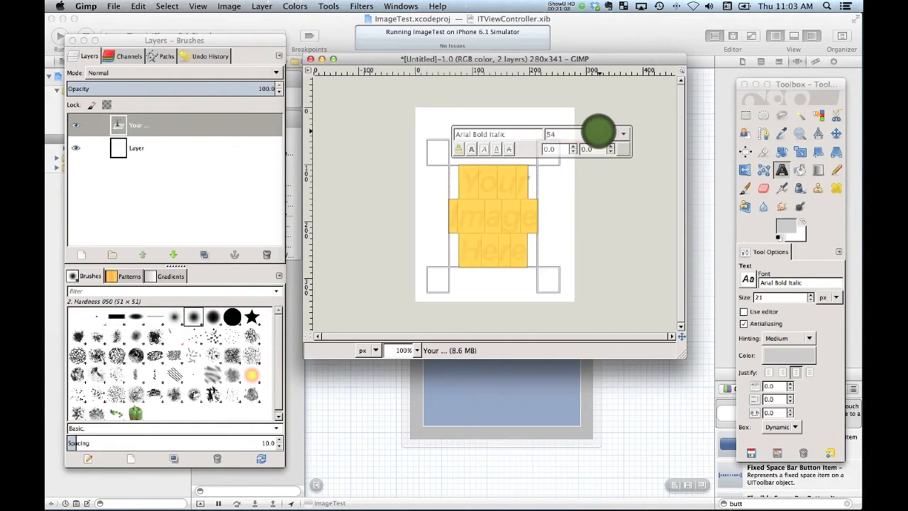
left_click(599, 132)
left_click(599, 132)
left_click(599, 133)
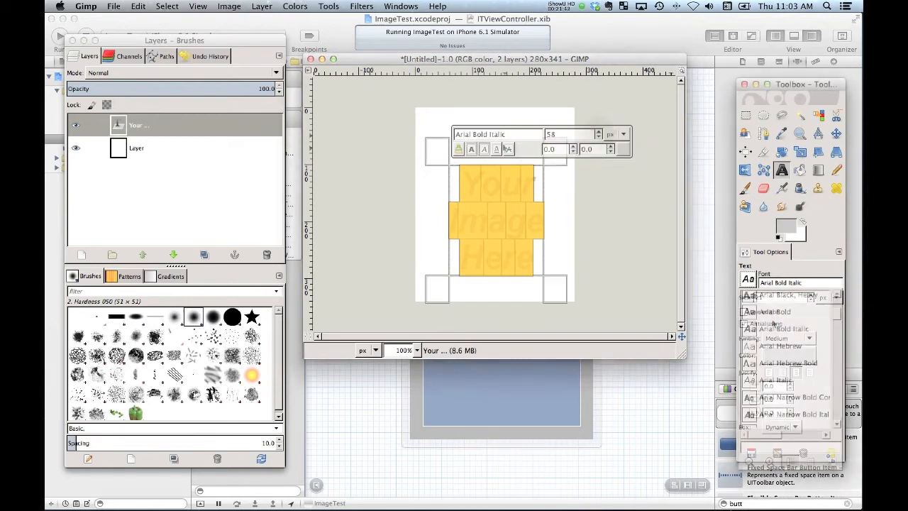
Change the selected text's font to Arial Black, Heavy and its size to 60 px, ending with the Move tool active
left_click(748, 278)
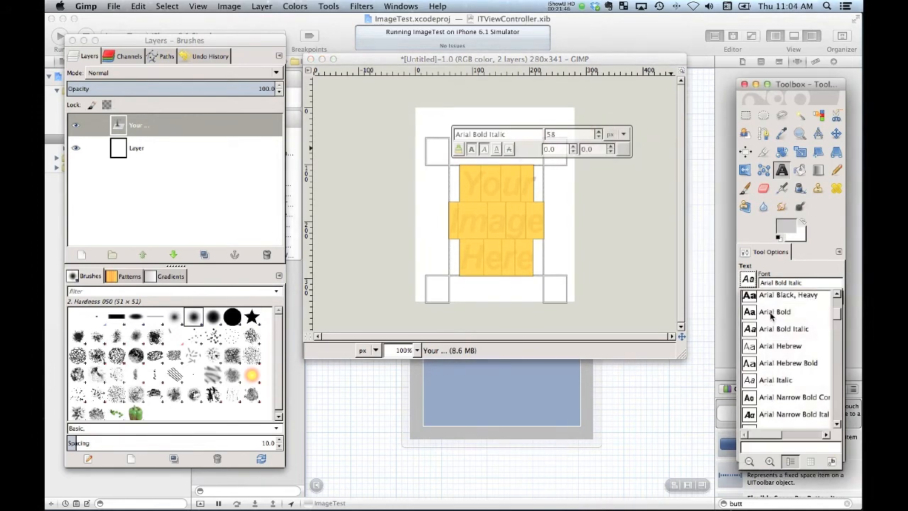
scroll(771, 317, "up", 2)
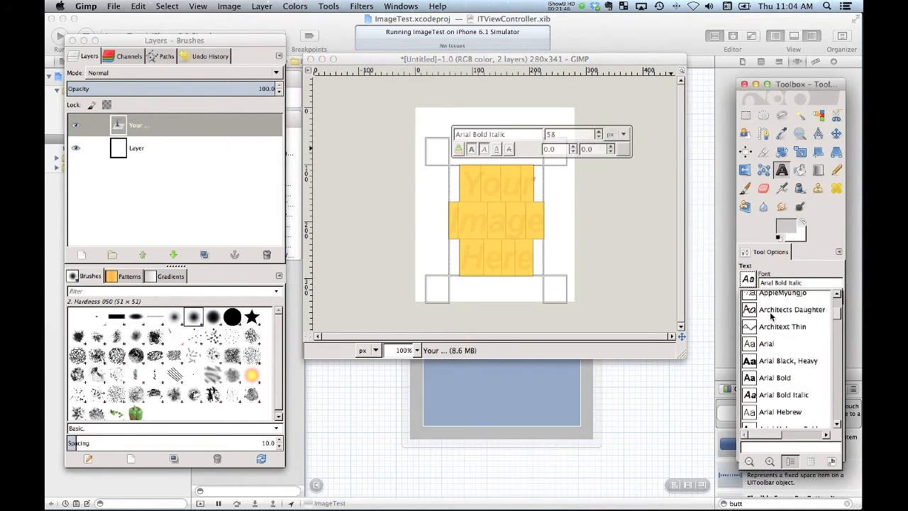
left_click(775, 361)
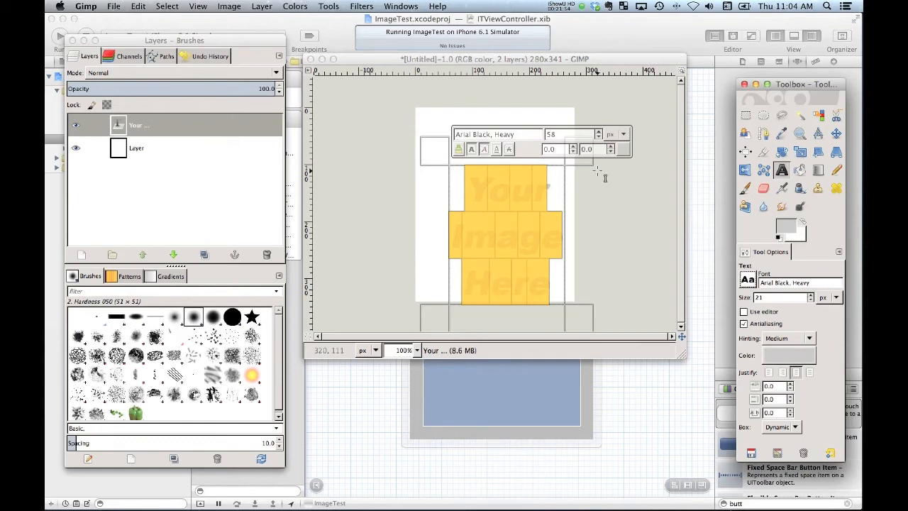
left_click(598, 131)
left_click(598, 131)
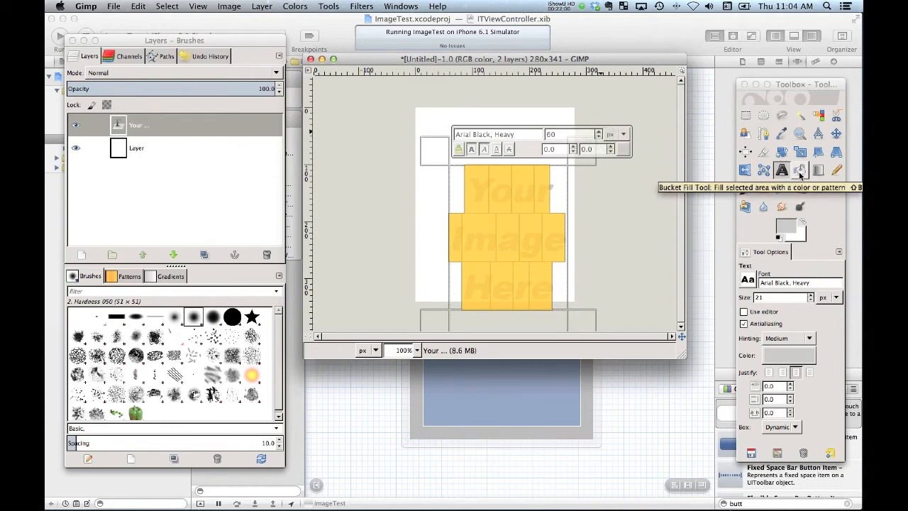
left_click(835, 139)
left_click(836, 136)
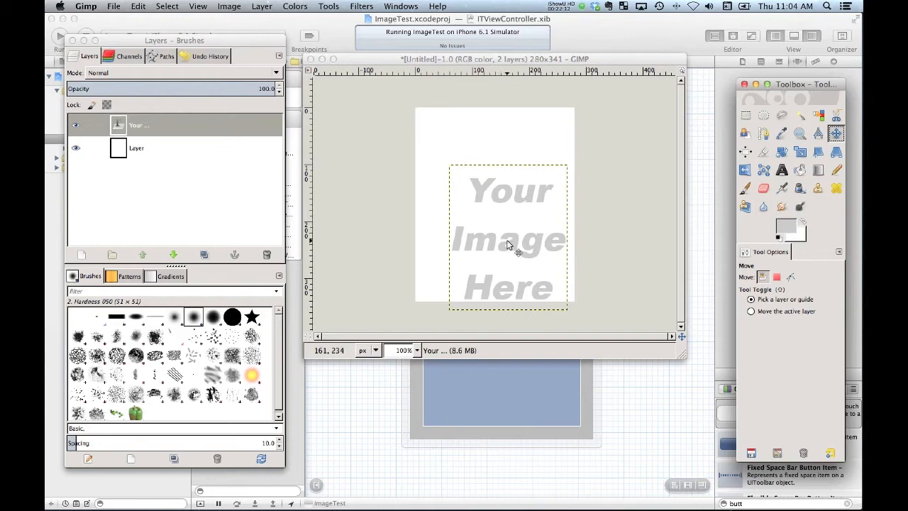
Reselect the whole text with the Text tool and set its color to black (000000)
left_click(781, 170)
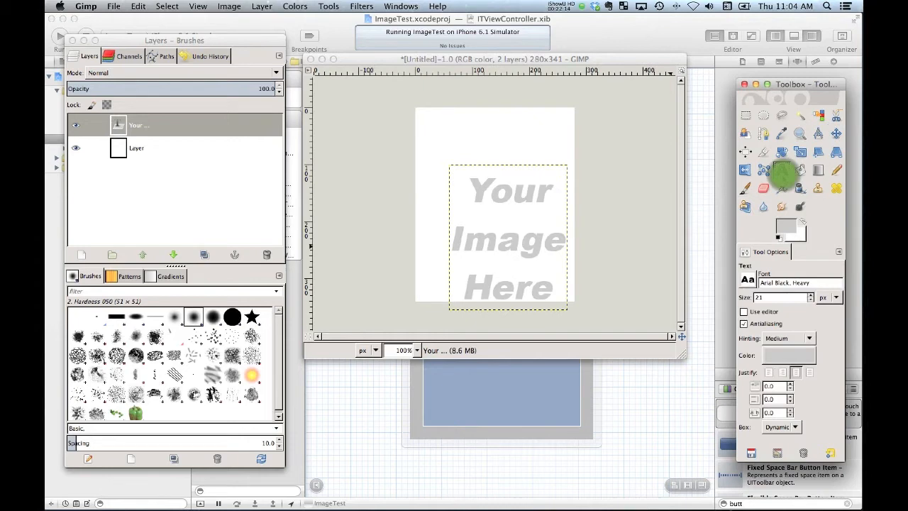
left_click(469, 191)
left_click_drag(496, 213, 557, 294)
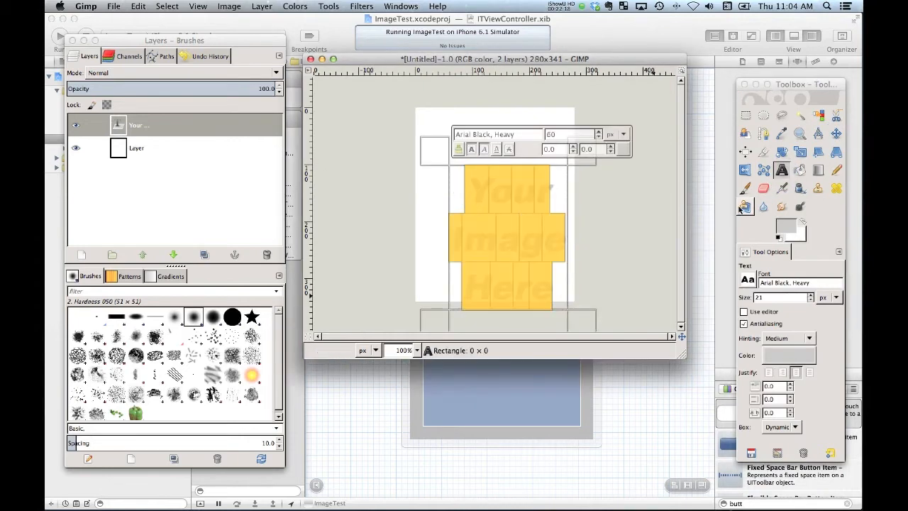
left_click(773, 354)
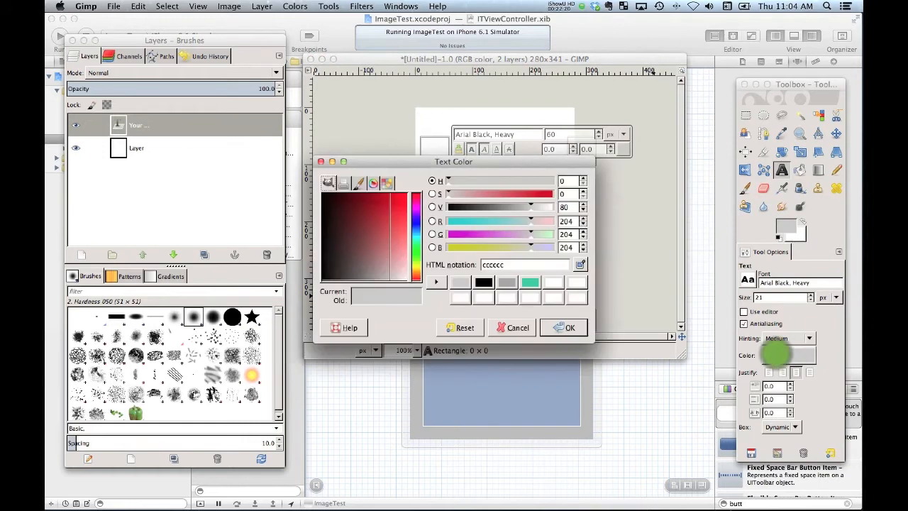
left_click(483, 282)
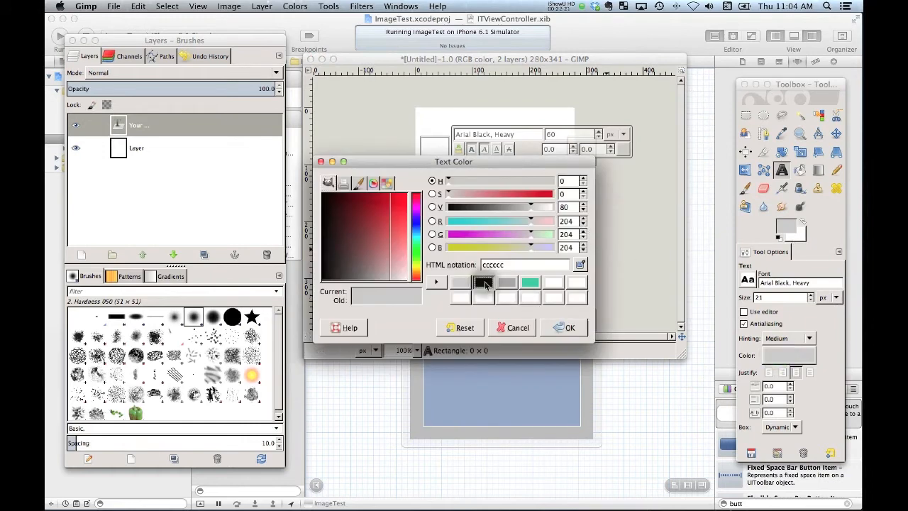
left_click(557, 327)
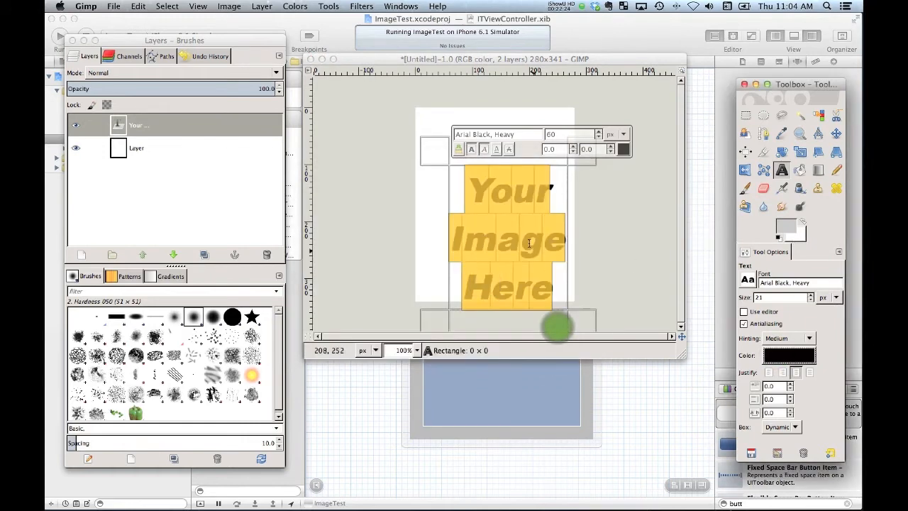
Move the three-line text up and slightly left so it sits centered on the white canvas
left_click(837, 132)
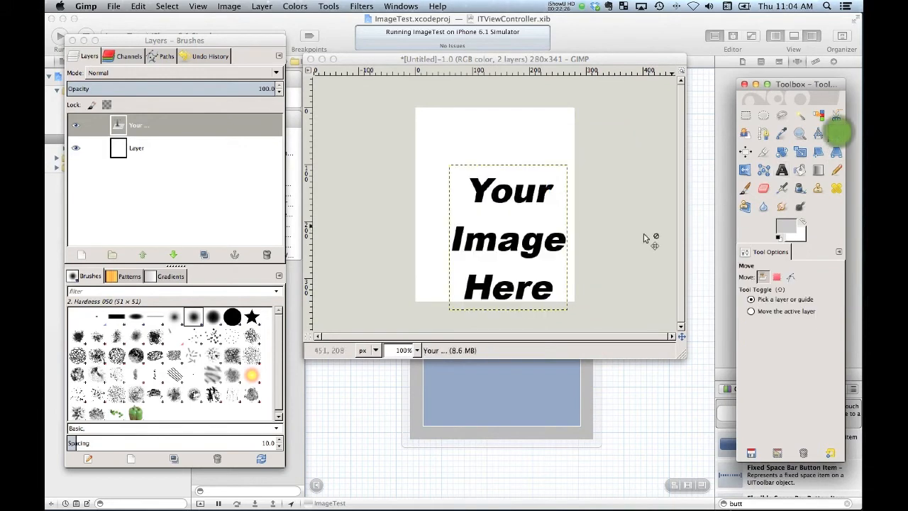
left_click_drag(541, 247, 529, 208)
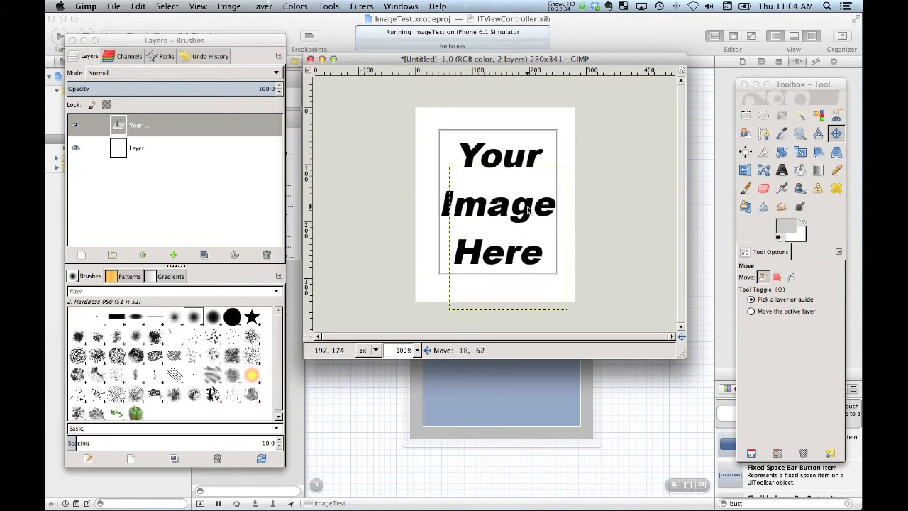
left_click_drag(527, 207, 528, 207)
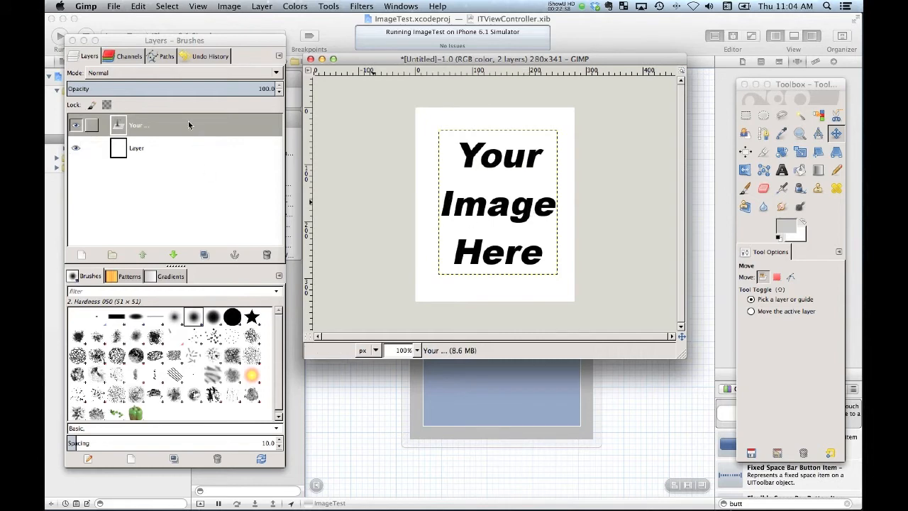
left_click(212, 39)
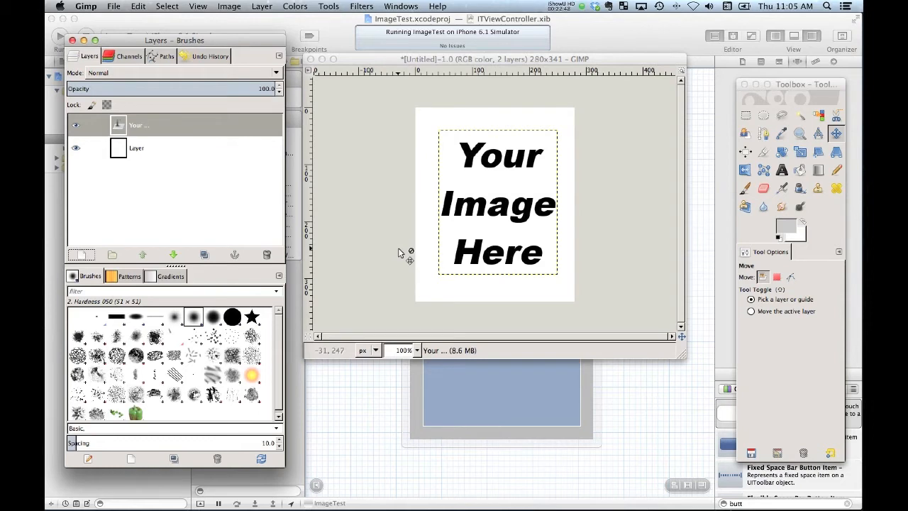
Select a rectangle of about 264 × 326 px just inside the canvas edges, with rounded corners of radius 25
left_click(747, 116)
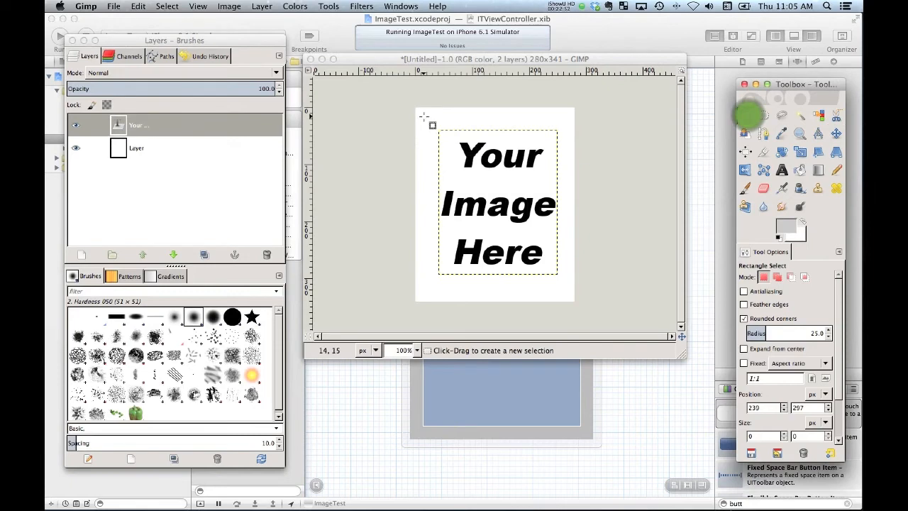
left_click_drag(419, 112, 570, 296)
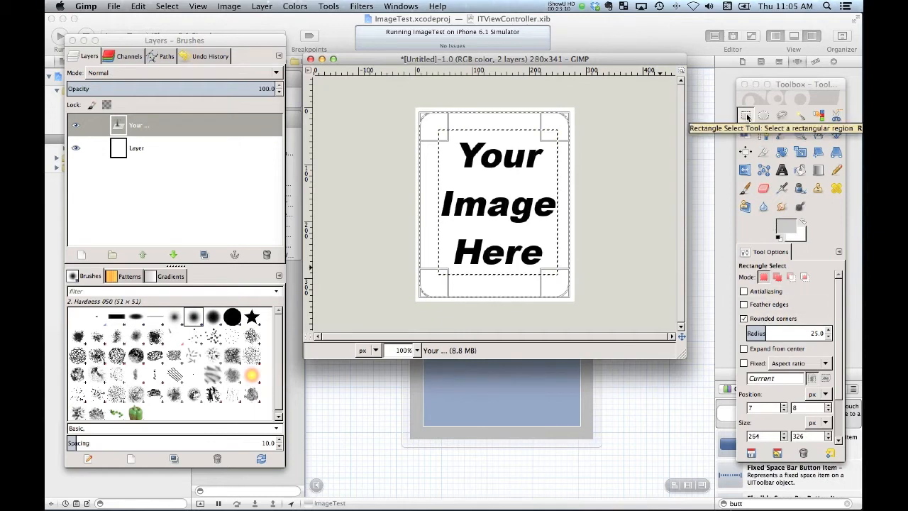
left_click(744, 320)
left_click(745, 319)
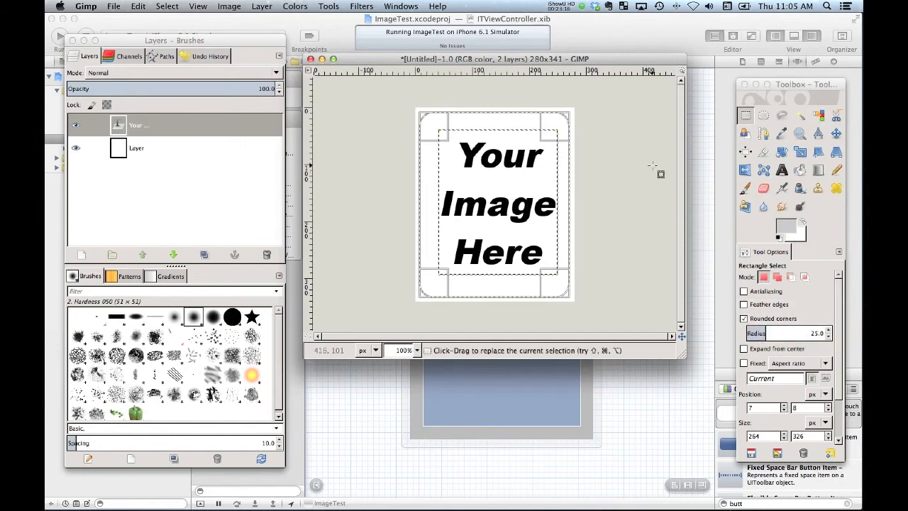
Convert the rounded rectangle selection into a border selection of 5 px
right_click(461, 122)
mouse_move(496, 154)
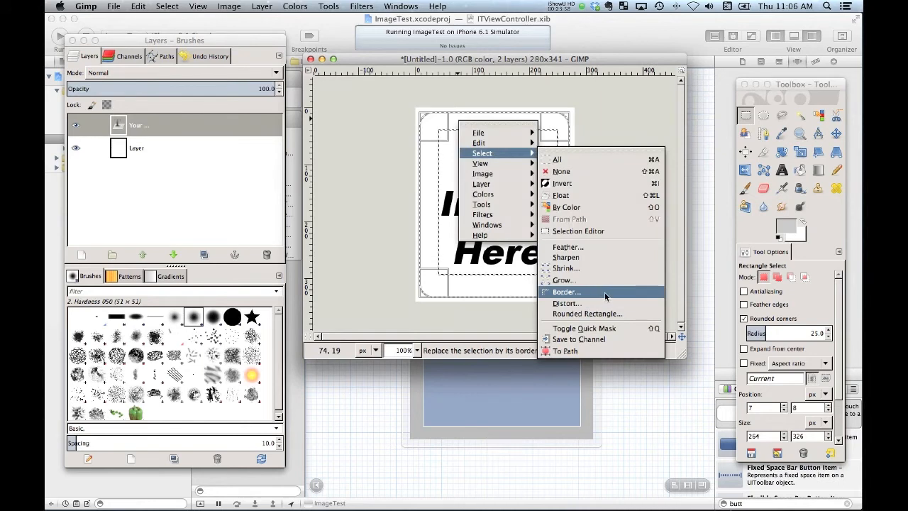
left_click(605, 295)
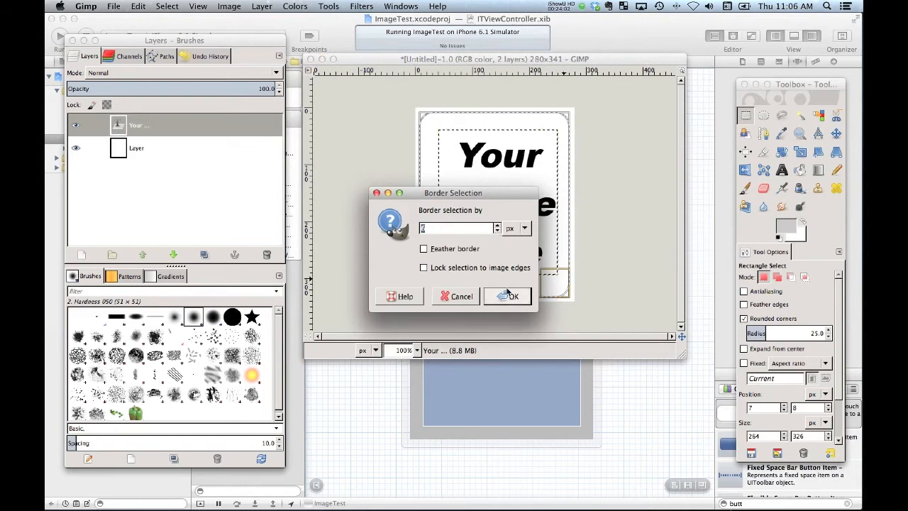
left_click(497, 231)
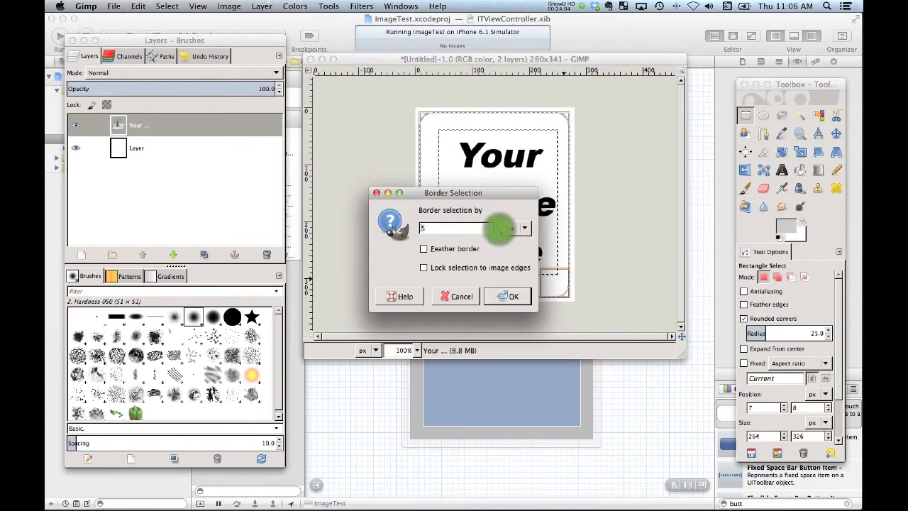
left_click(515, 299)
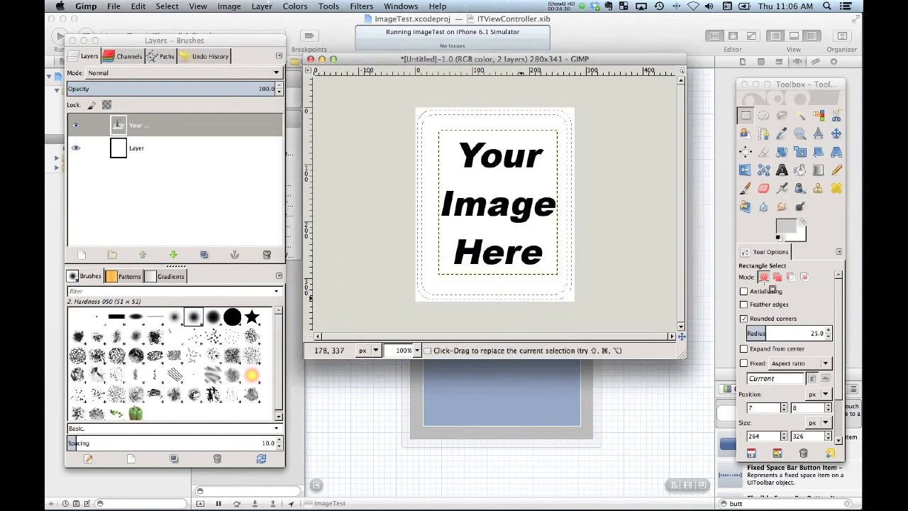
Set the foreground color to black and bucket-fill the border selection on the white background layer
left_click(781, 228)
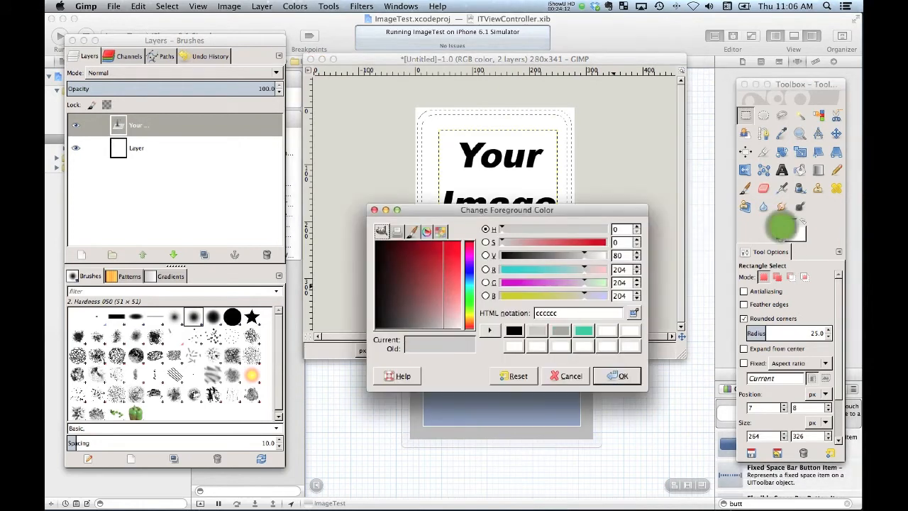
left_click(511, 331)
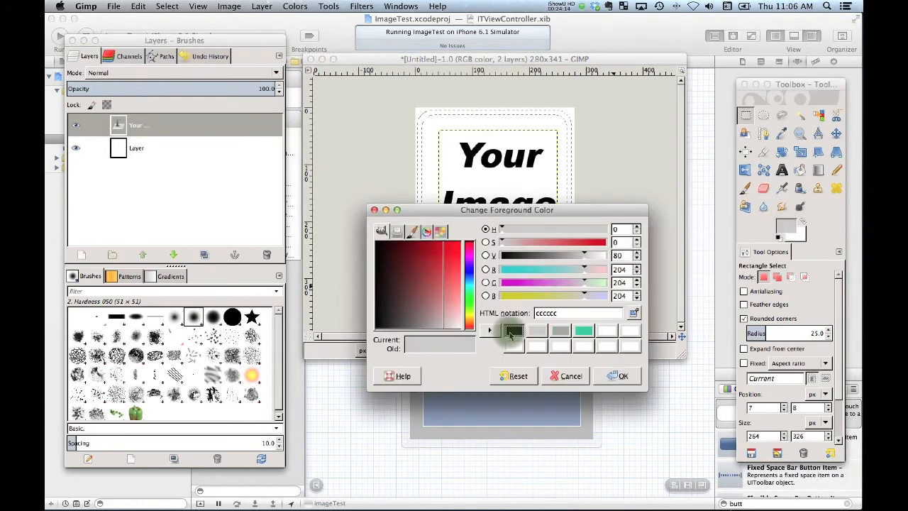
left_click(622, 378)
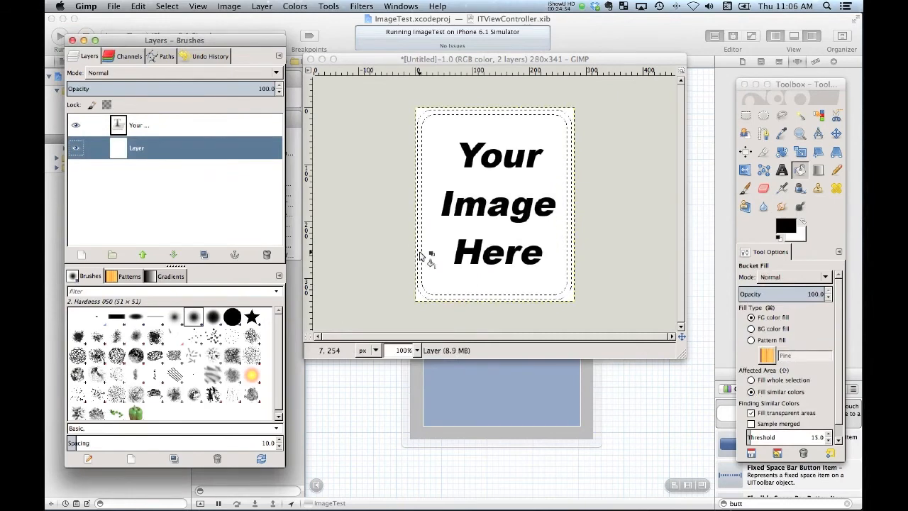
left_click(421, 254)
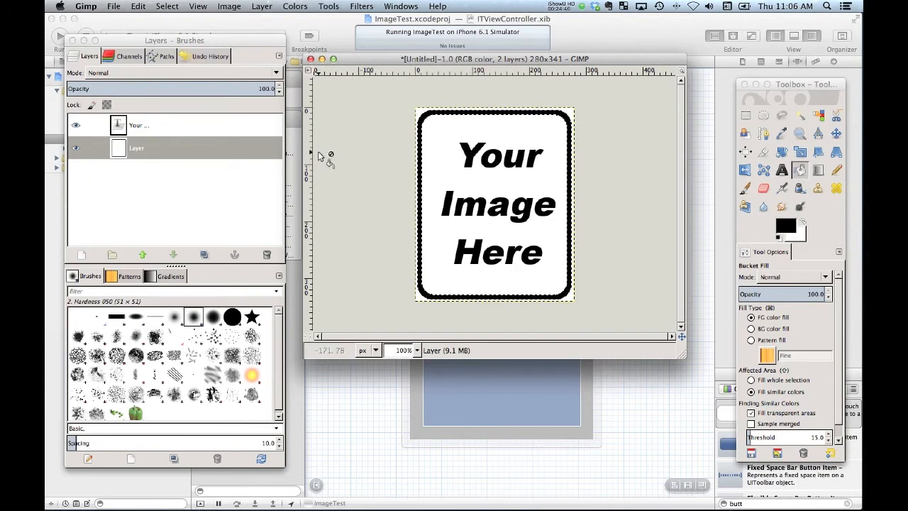
Merge the text layer down into the background layer and clear the border selection using the Rectangle Select tool
left_click(172, 124)
right_click(173, 125)
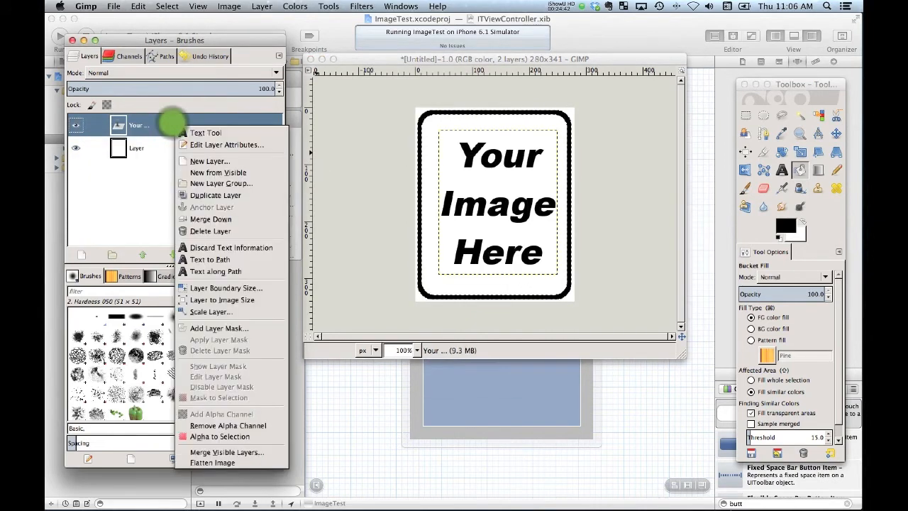
left_click(211, 220)
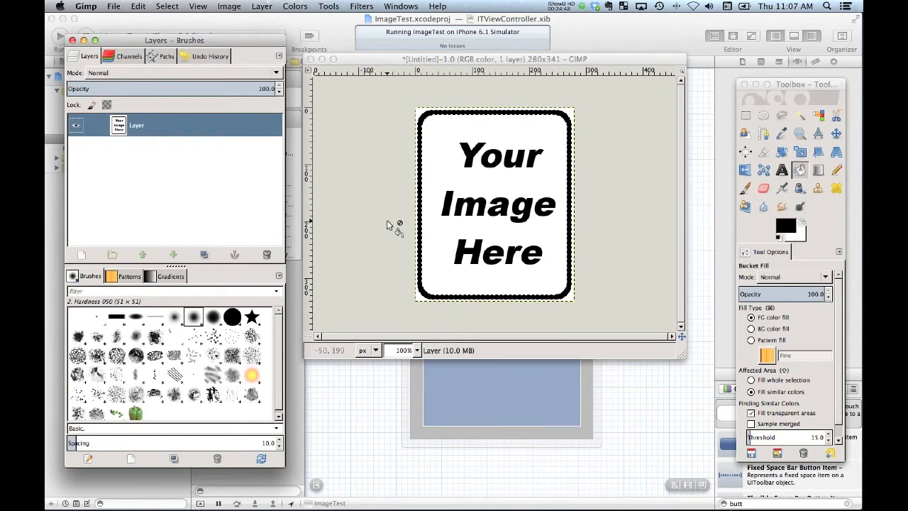
key("r")
left_click(437, 229)
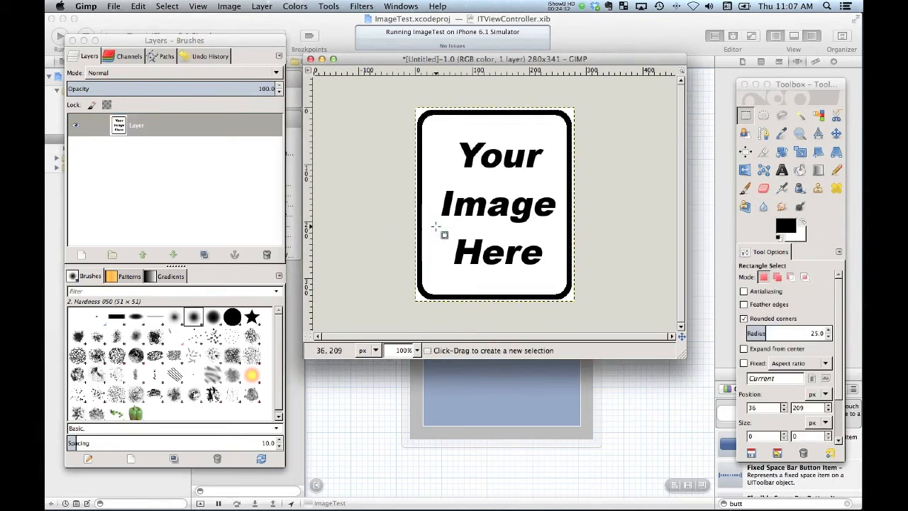
Add a new 280 × 341 px layer with White as its fill type
left_click(80, 254)
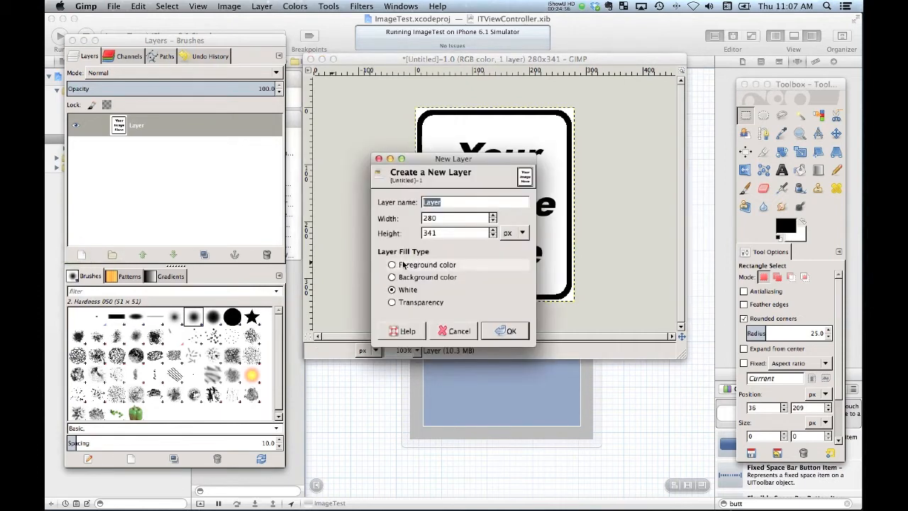
left_click(505, 331)
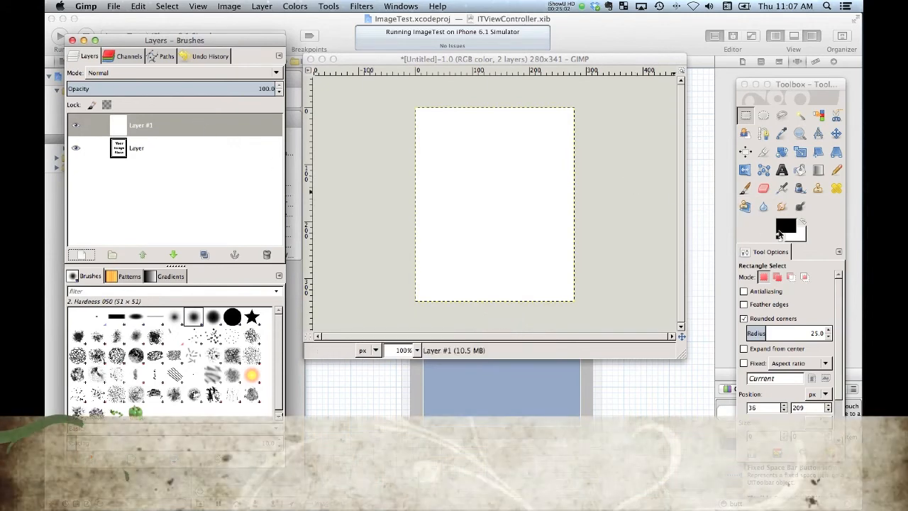
Set the foreground color to light gray cccccc and bucket-fill the new white layer with it
left_click(784, 228)
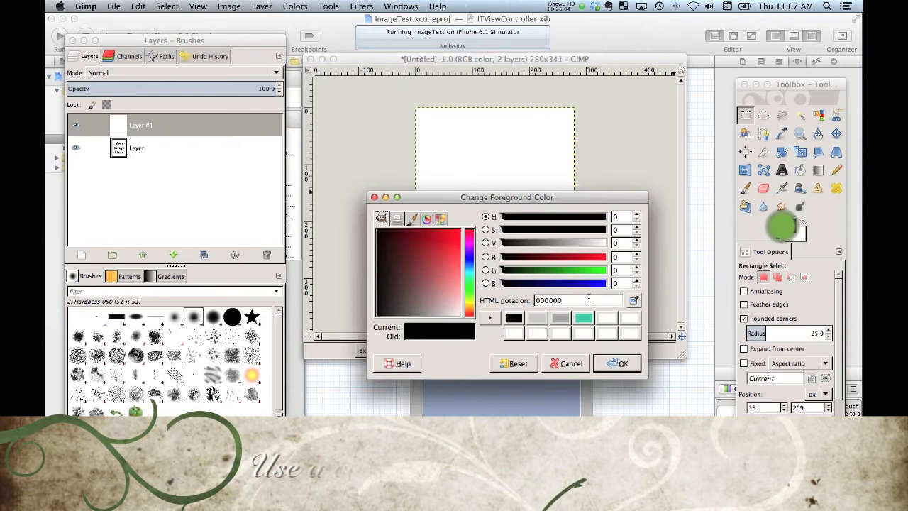
left_click(536, 318)
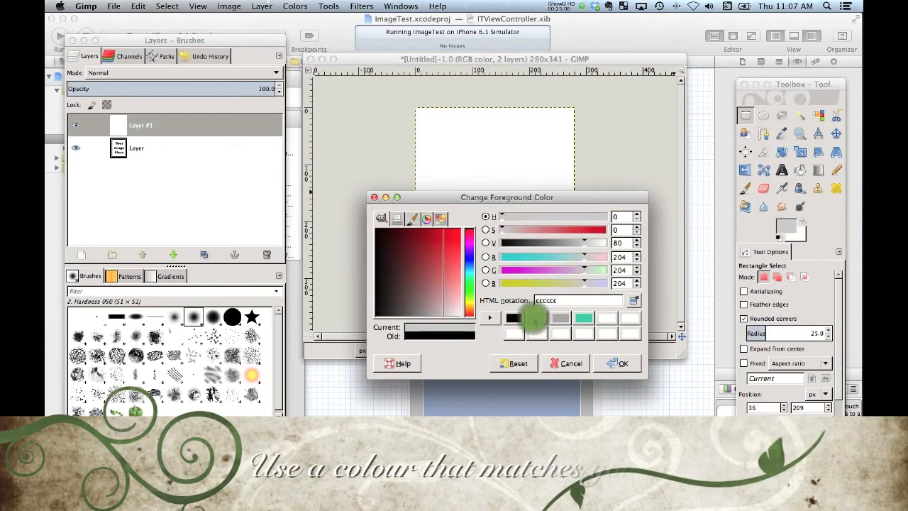
left_click(615, 363)
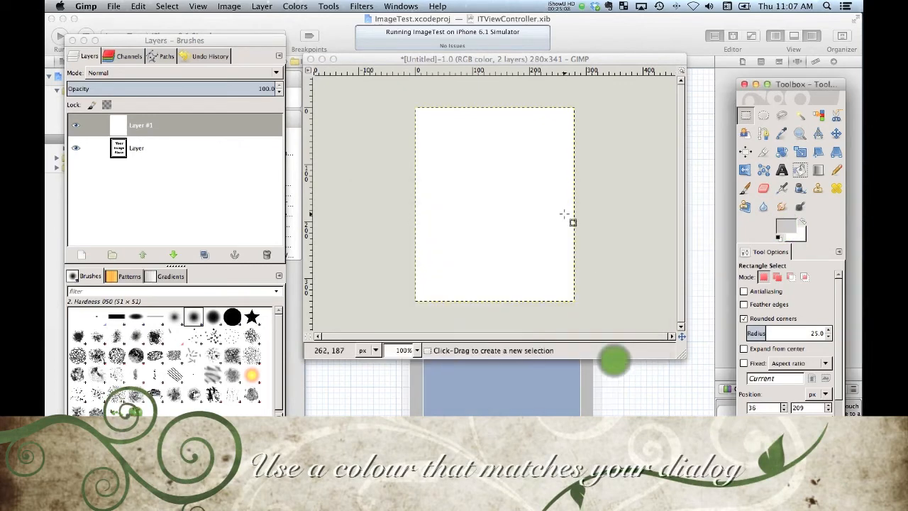
left_click(799, 169)
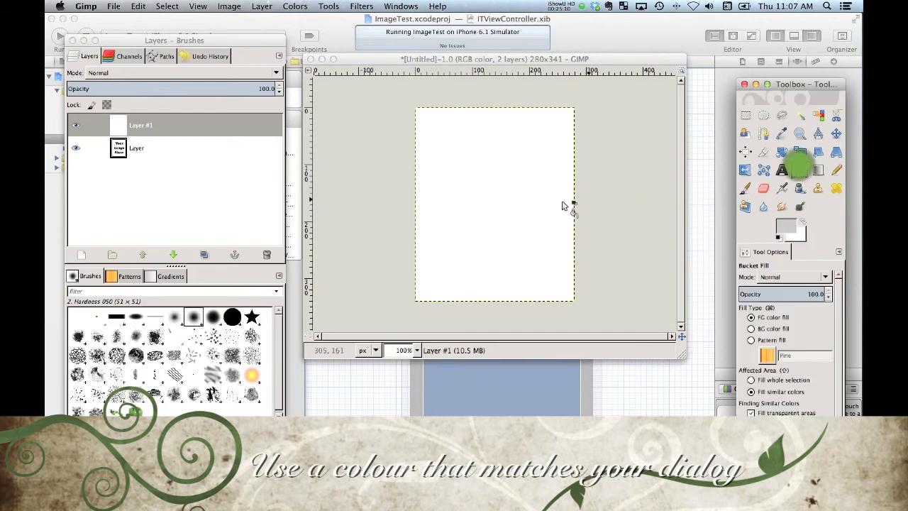
left_click(489, 206)
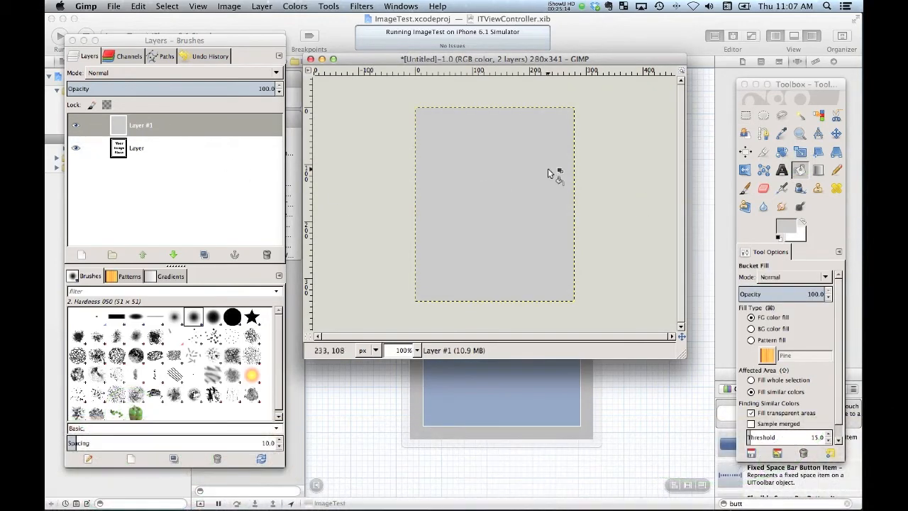
Start a Bump Map filter on the gray layer, using the text-and-border layer as bump map and Linear as map type
right_click(454, 148)
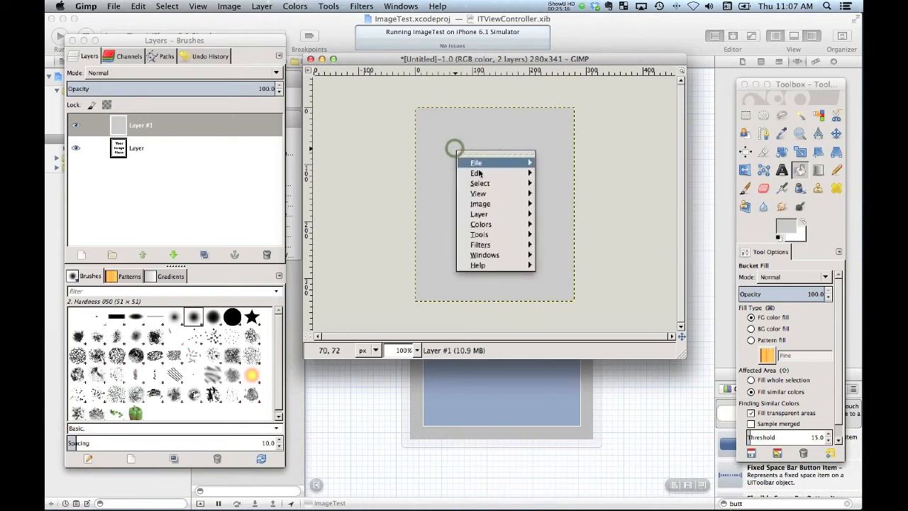
mouse_move(513, 236)
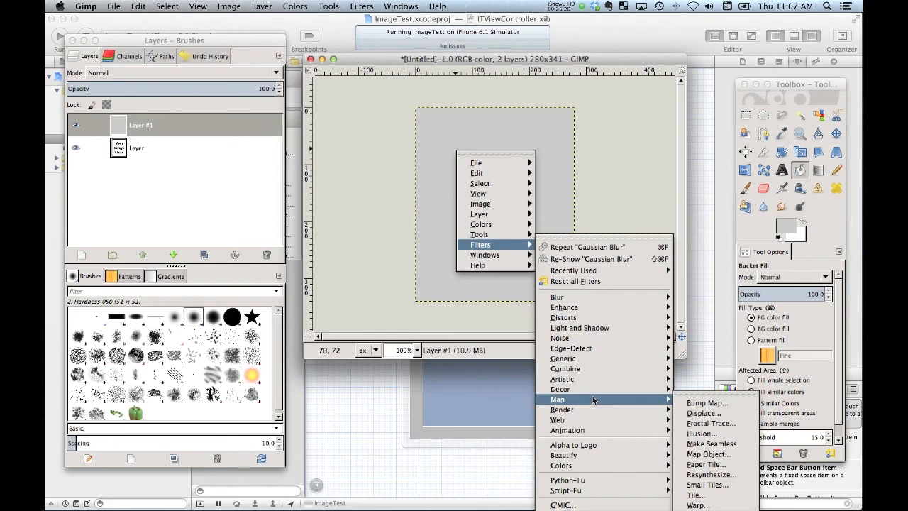
left_click(710, 403)
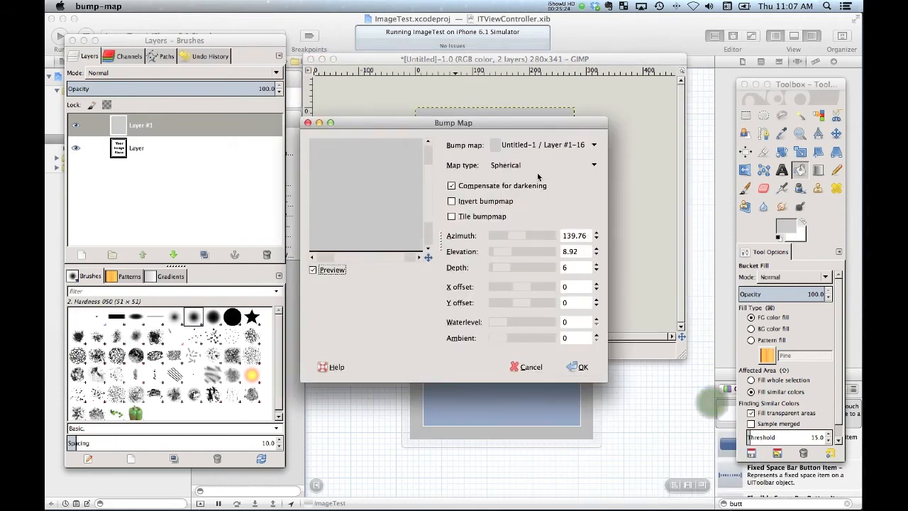
left_click(538, 144)
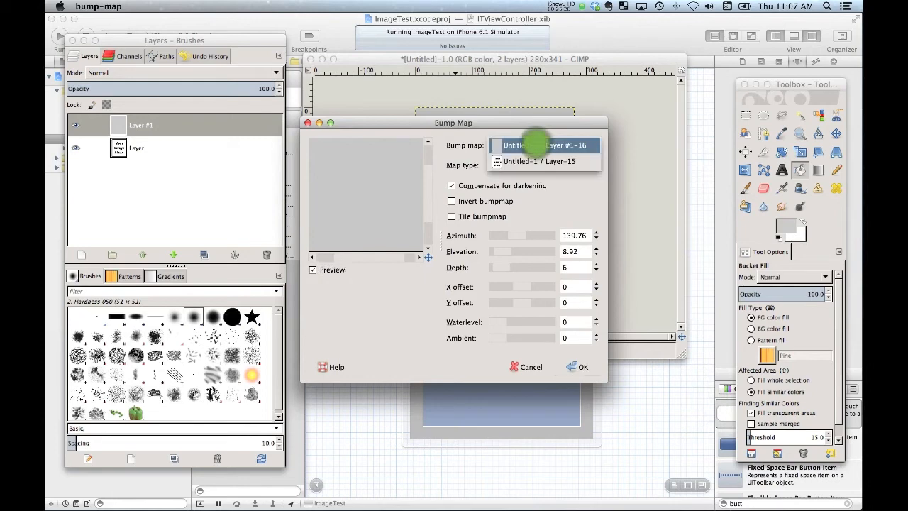
left_click(536, 162)
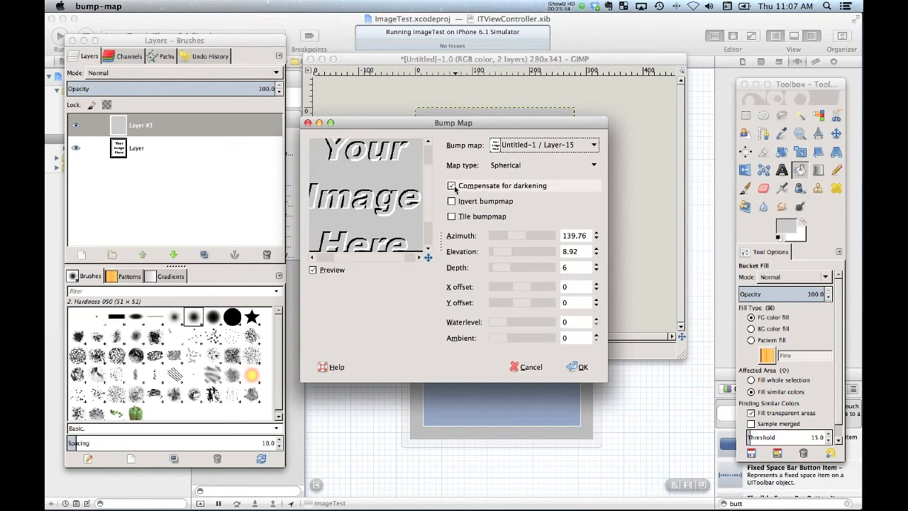
left_click(522, 166)
left_click(521, 153)
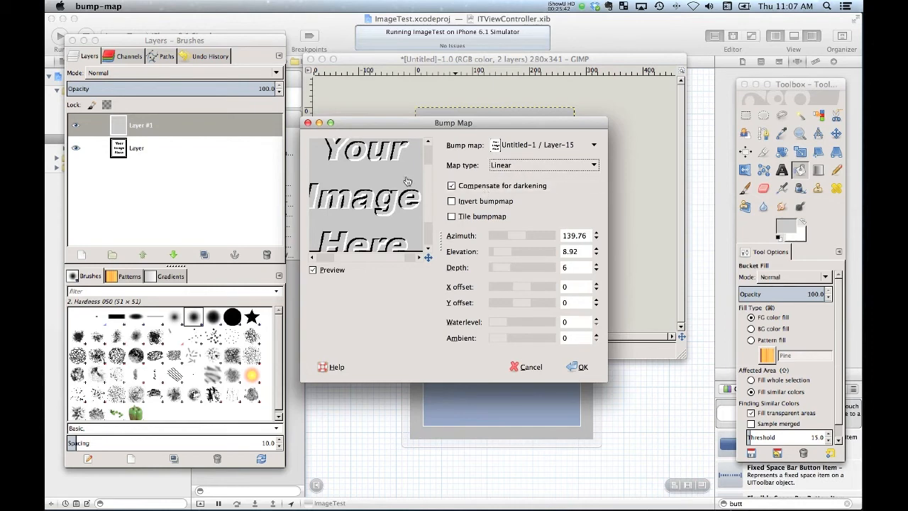
Try inverting the bump map in the filter preview
left_click(451, 202)
left_click(452, 203)
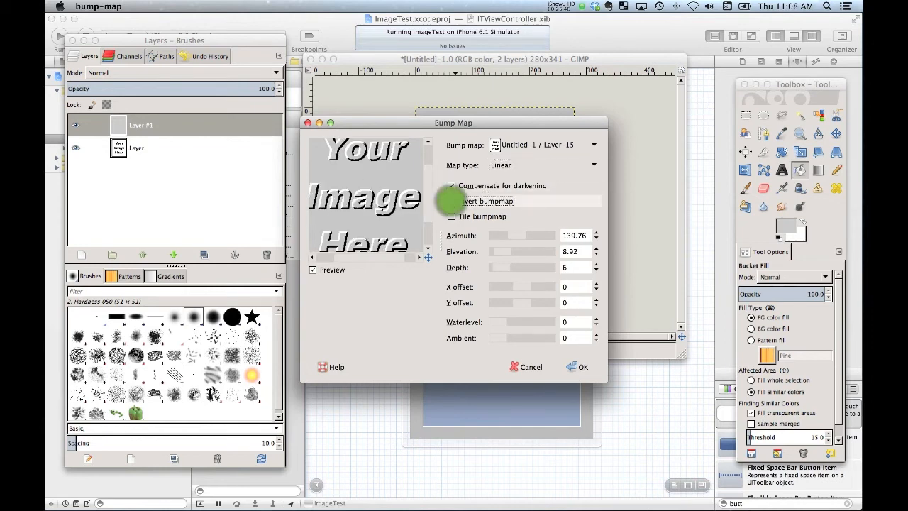
left_click(451, 202)
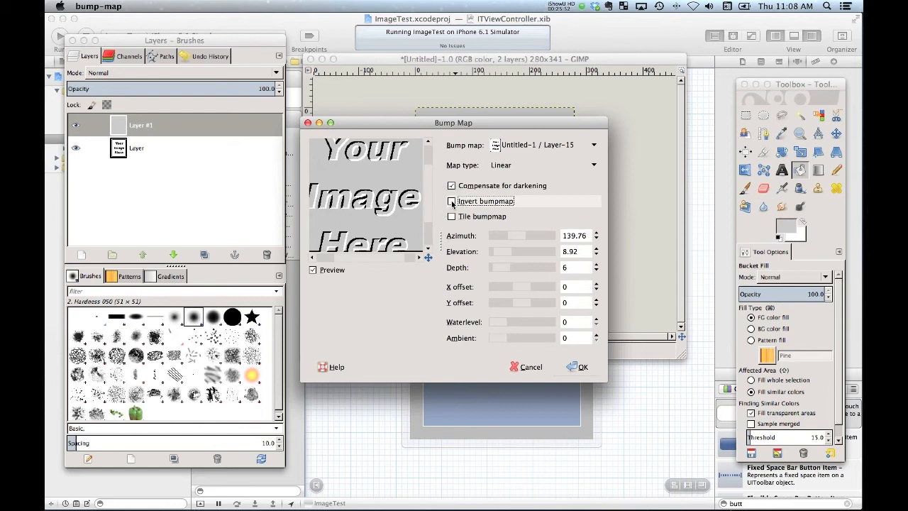
Set the bump map's azimuth to 55.06, elevation to 64.73 and depth to 5, and apply the filter
left_click(522, 251)
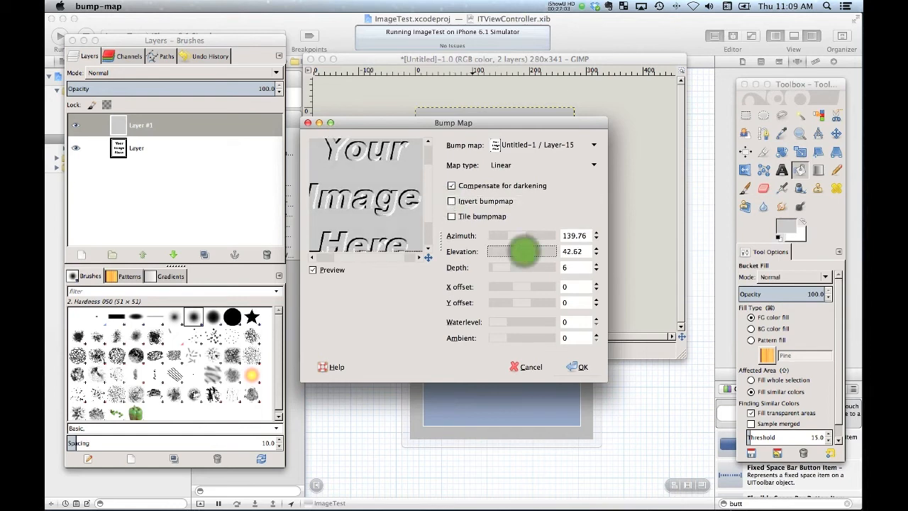
left_click(518, 250)
left_click_drag(518, 250, 530, 251)
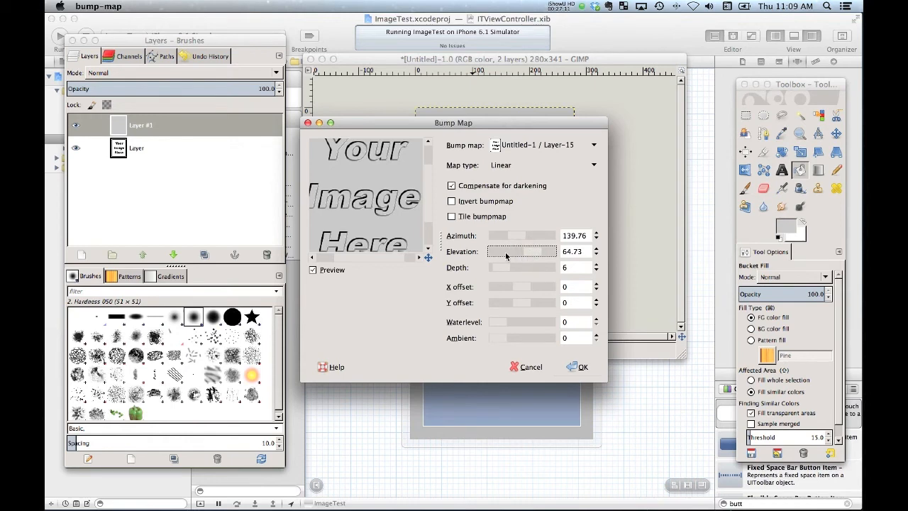
left_click_drag(426, 207, 428, 201)
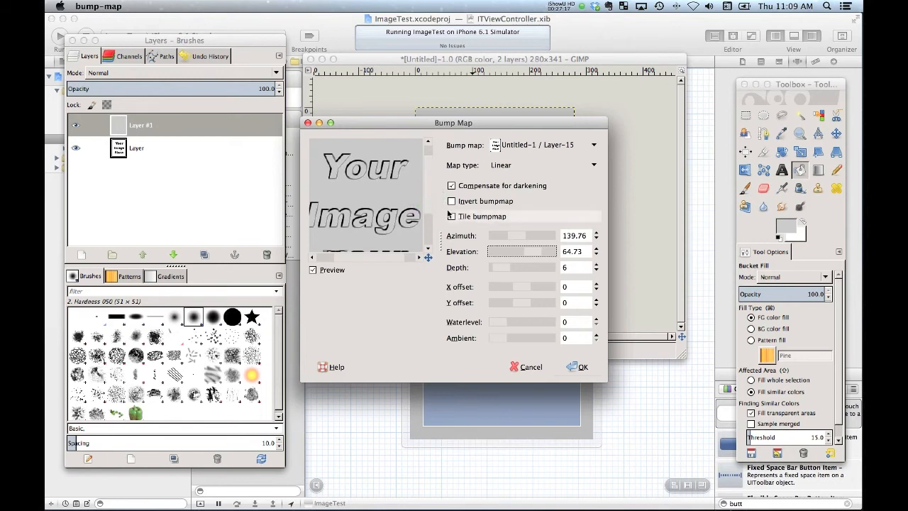
left_click(508, 237)
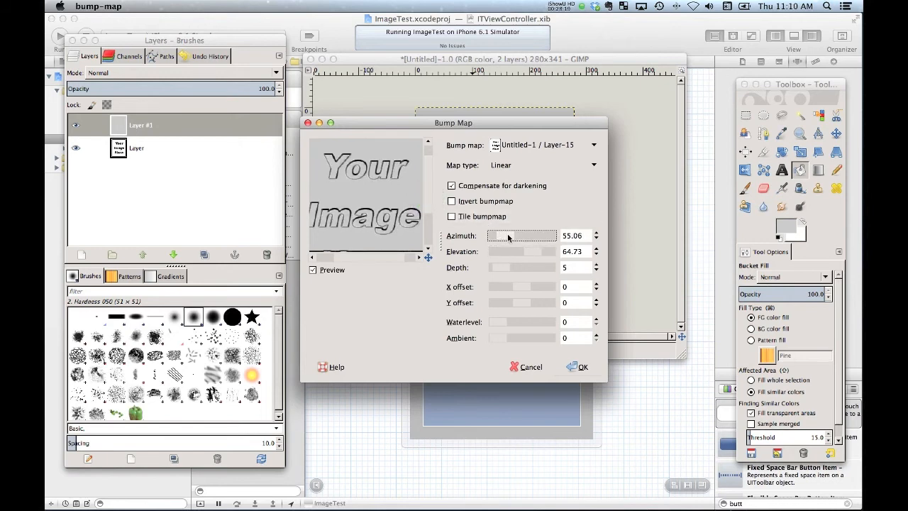
left_click(578, 366)
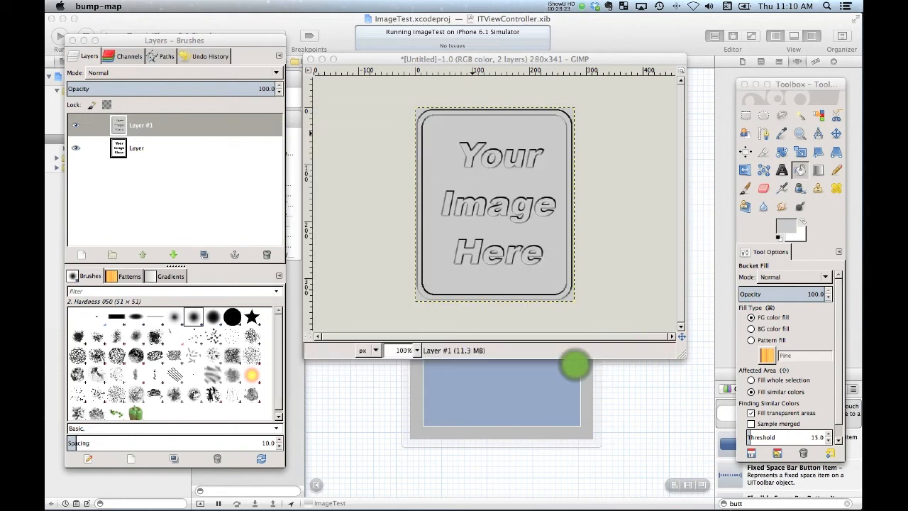
Save the image as placeholder-image.xcf in the Documents folder
right_click(443, 147)
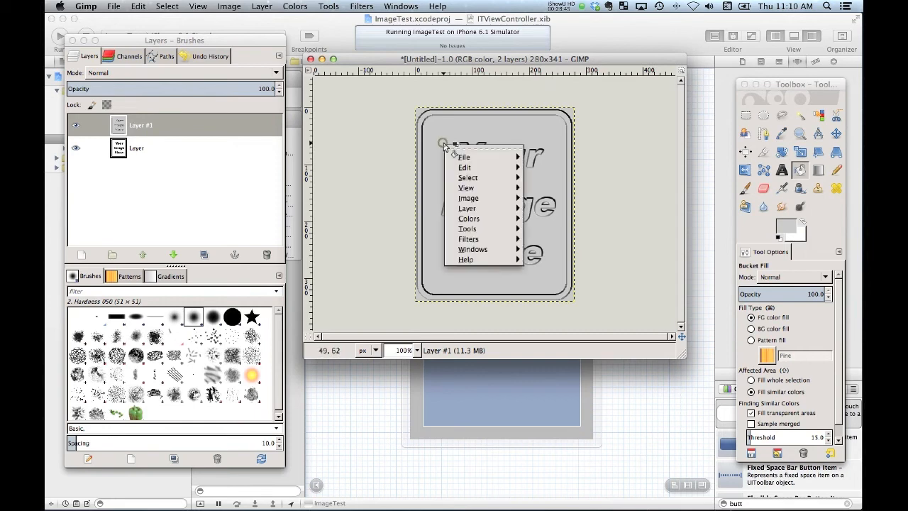
mouse_move(465, 156)
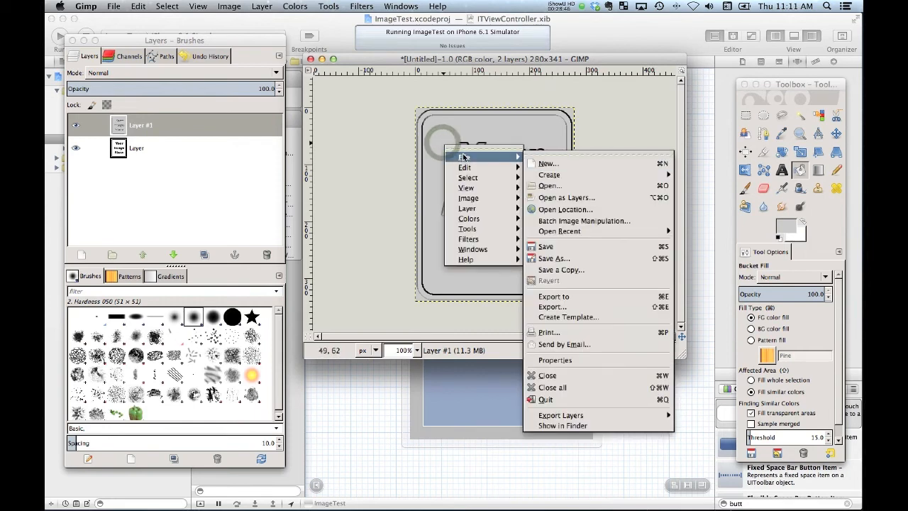
left_click(572, 247)
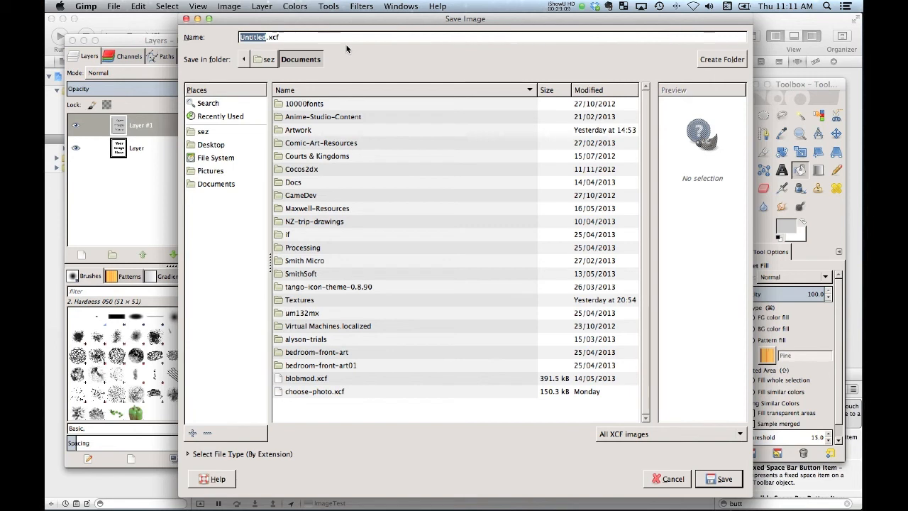
type("placeholder-image")
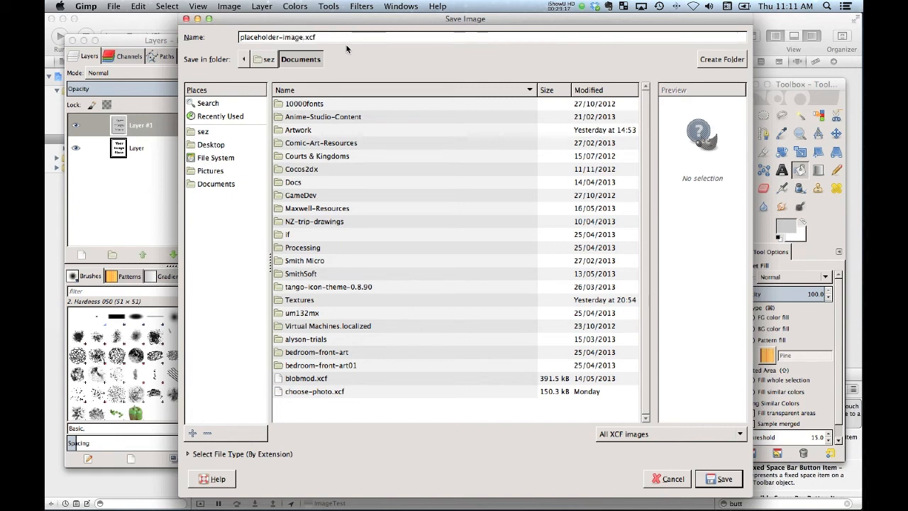
left_click(720, 479)
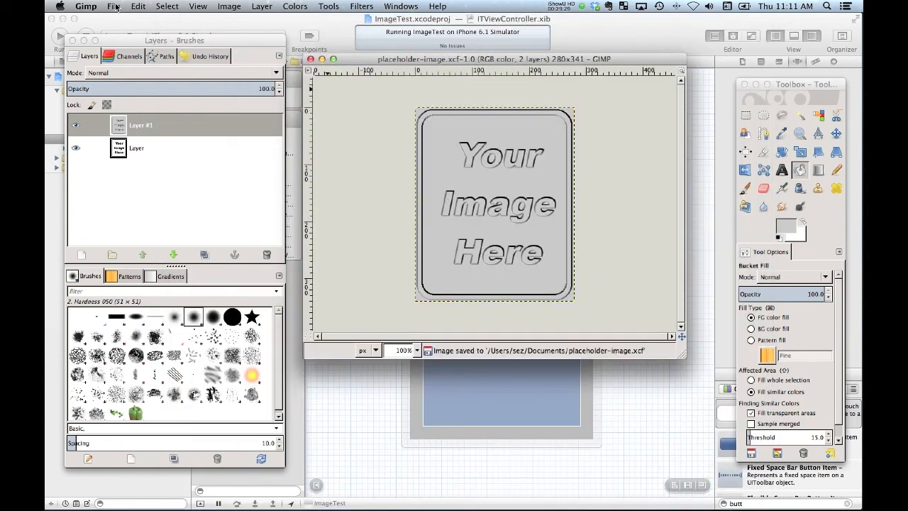
Export the image as placeholder-image.png to the Documents folder
right_click(429, 170)
mouse_move(446, 182)
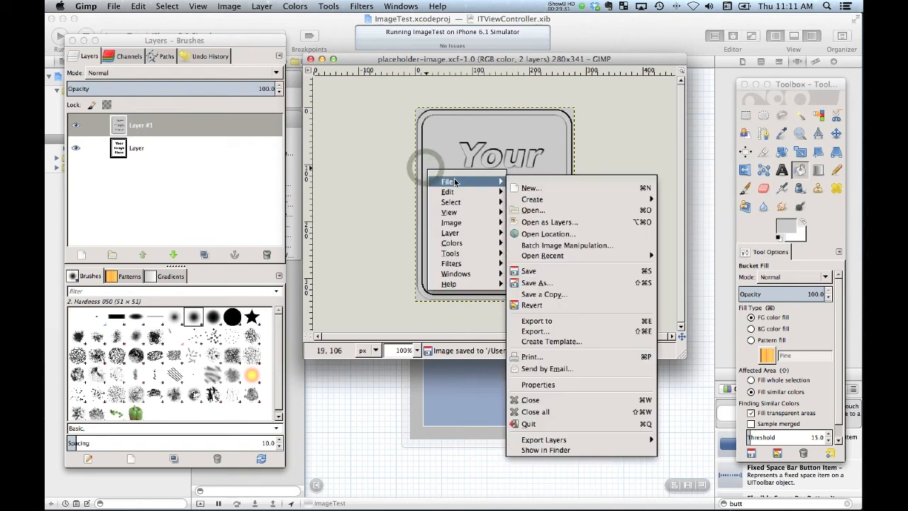
left_click(539, 320)
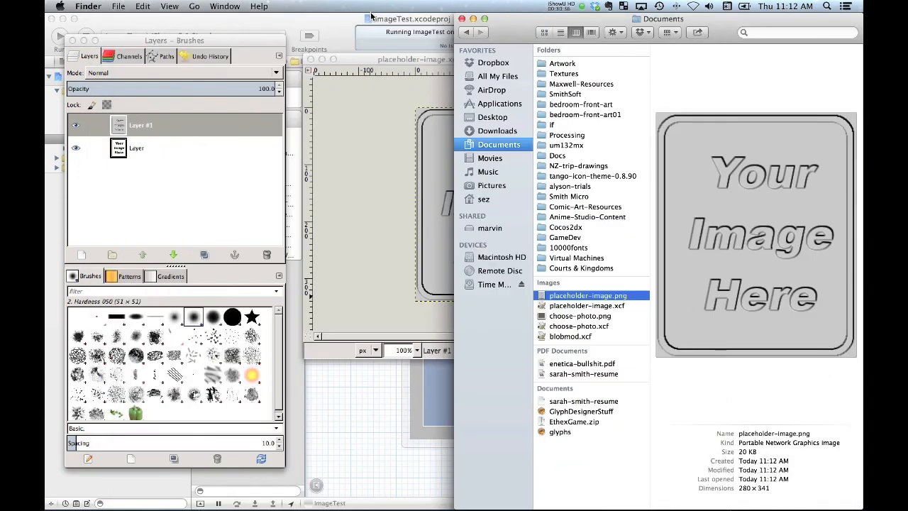
Switch to Xcode and add placeholder-image.png from Finder to the ImageTest group, copying it into the project for the ImageTest target
key("super+Tab")
key("super+Tab")
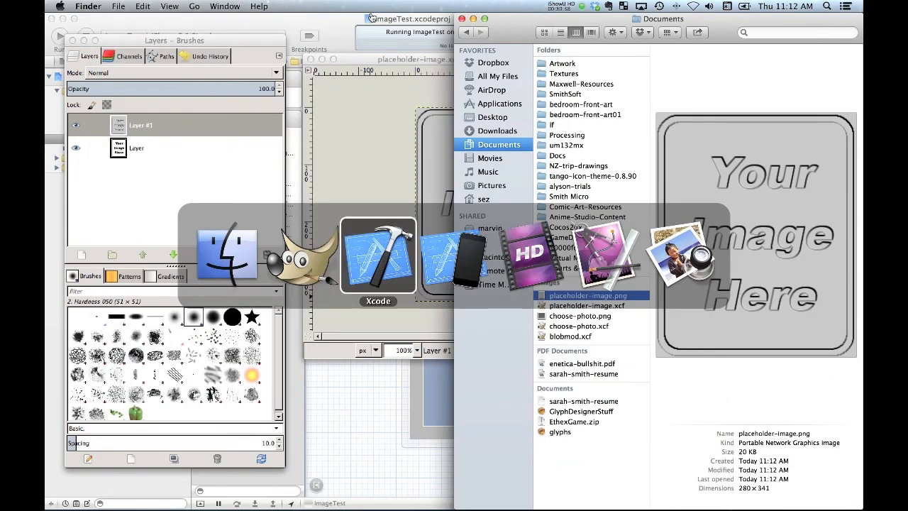
key("super+Tab")
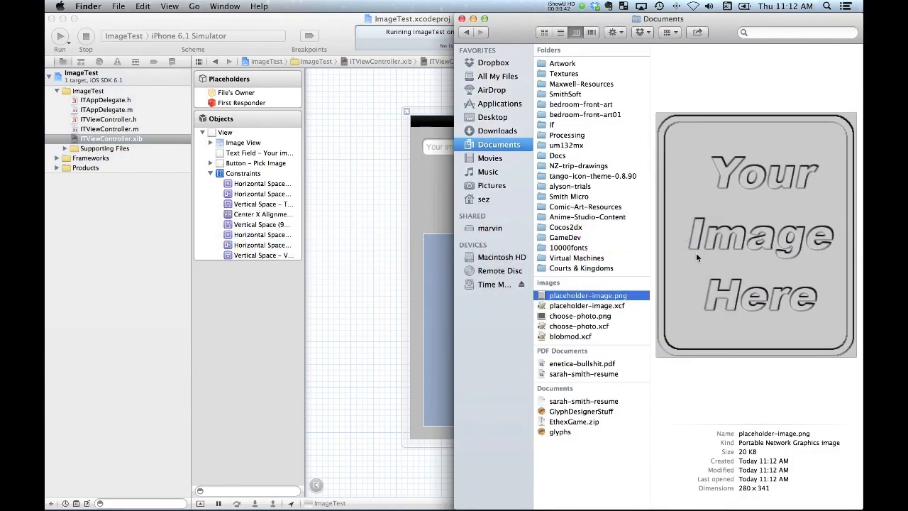
left_click_drag(736, 244, 112, 101)
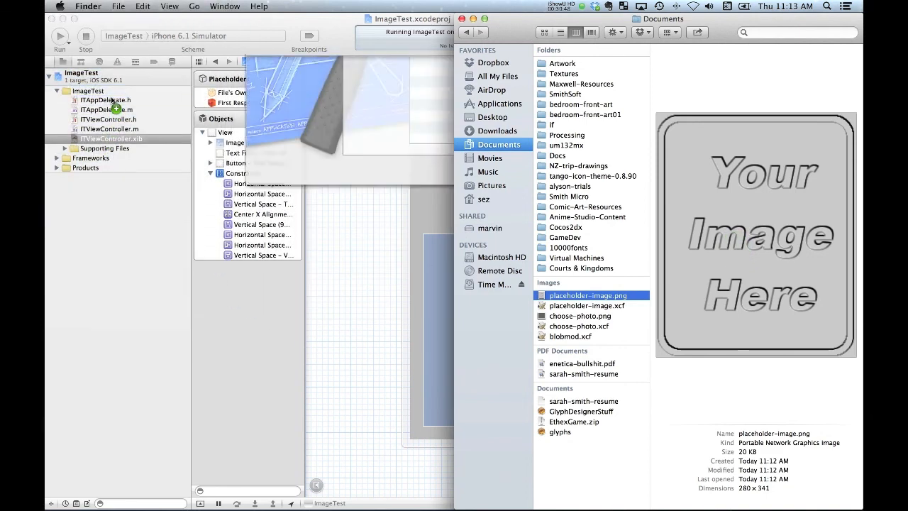
left_click(271, 136)
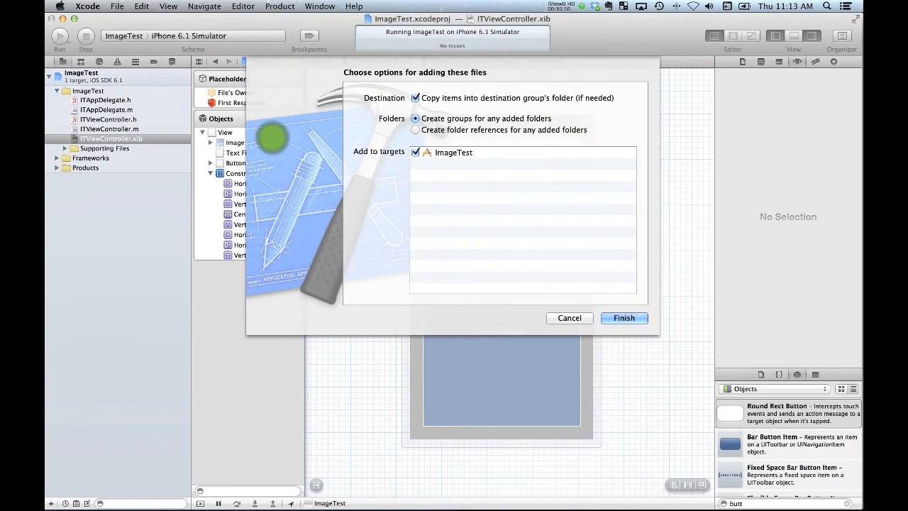
left_click(624, 318)
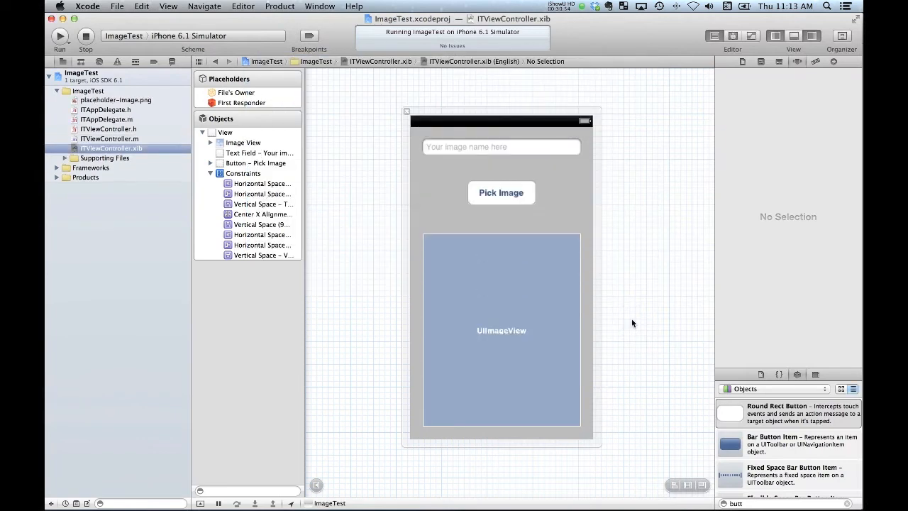
Set the UIImageView's image to placeholder-image.png
left_click(490, 298)
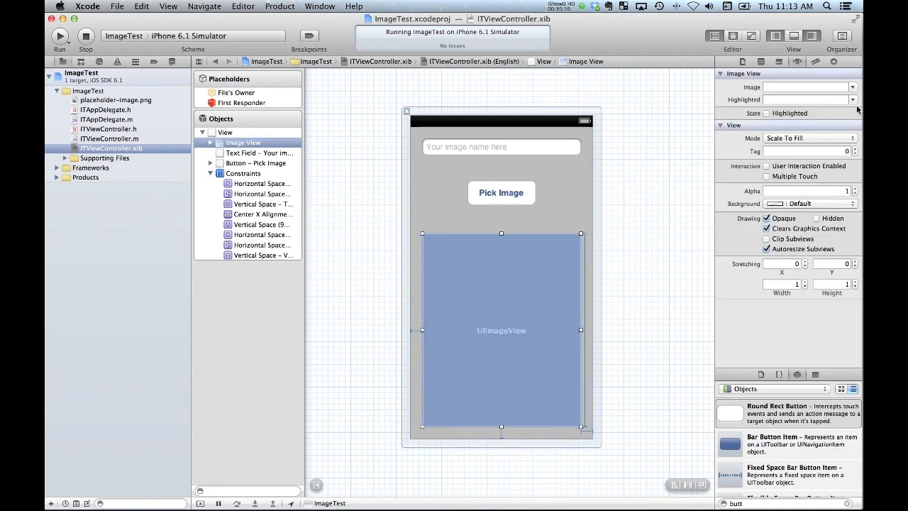
left_click(852, 87)
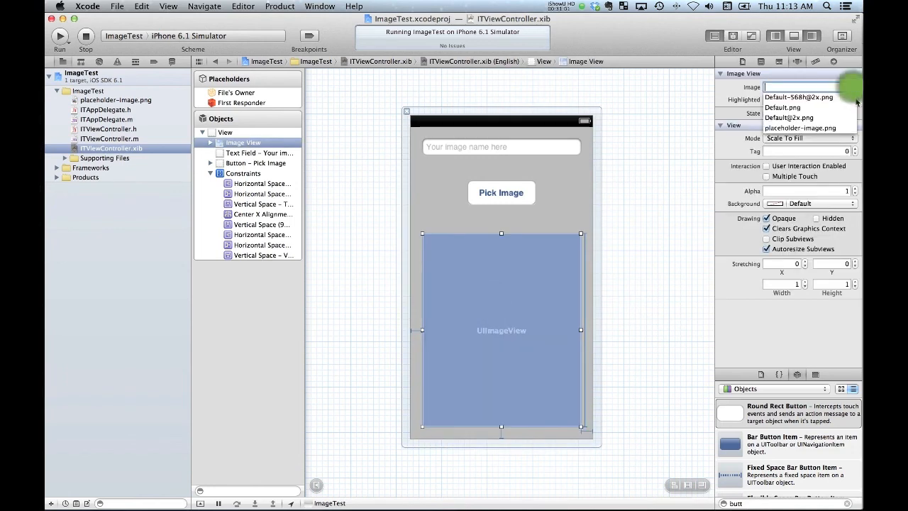
left_click(800, 128)
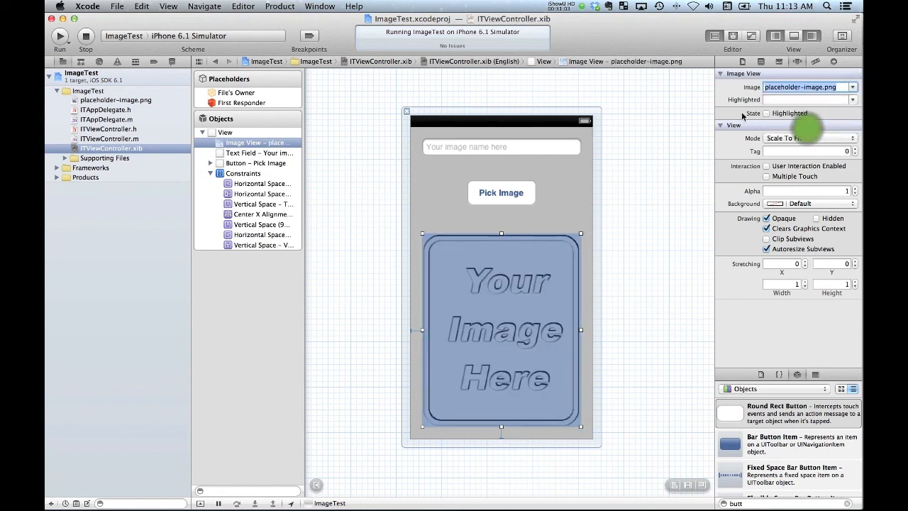
left_click(645, 160)
Run the ImageTest app in the iPhone simulator, leave it for the home screen and return to Xcode
key("super+r")
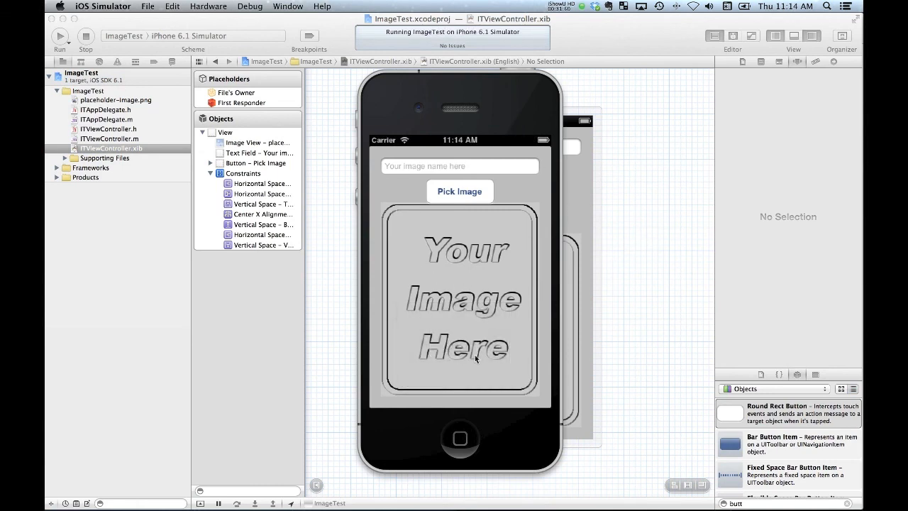
left_click(460, 440)
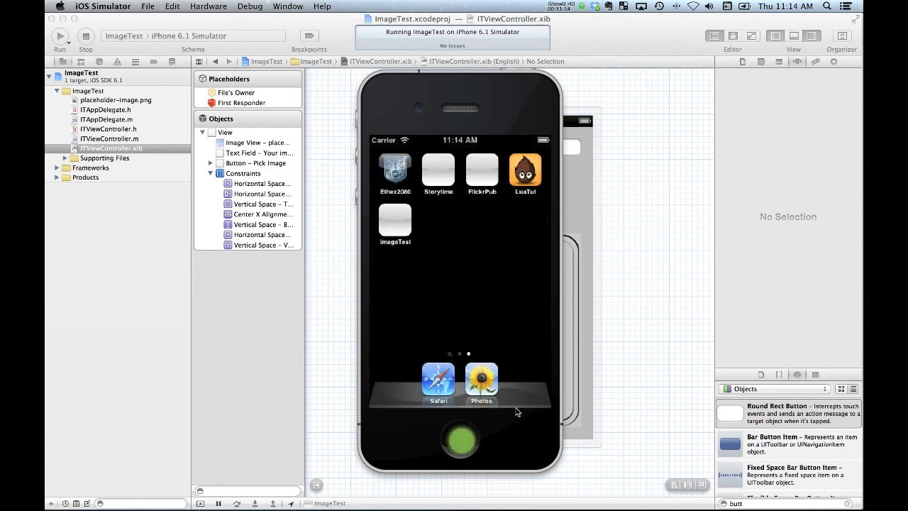
left_click(613, 327)
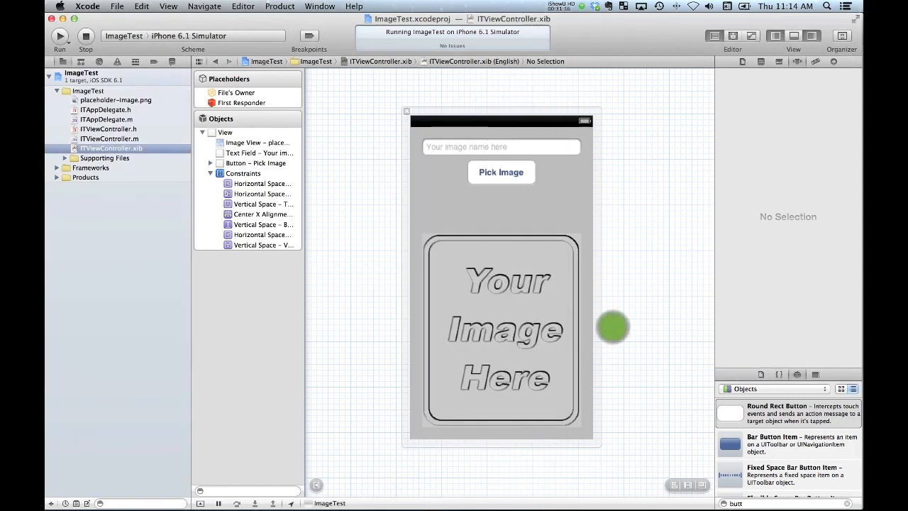
left_click(594, 7)
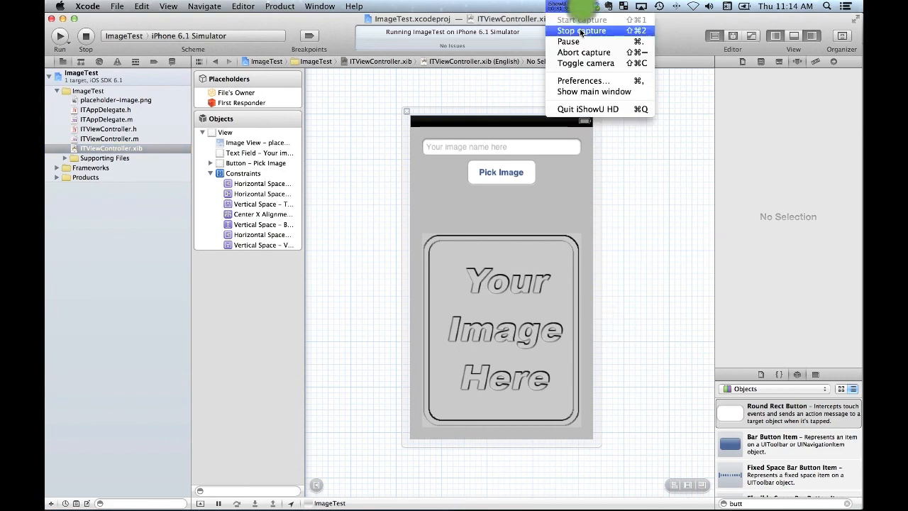